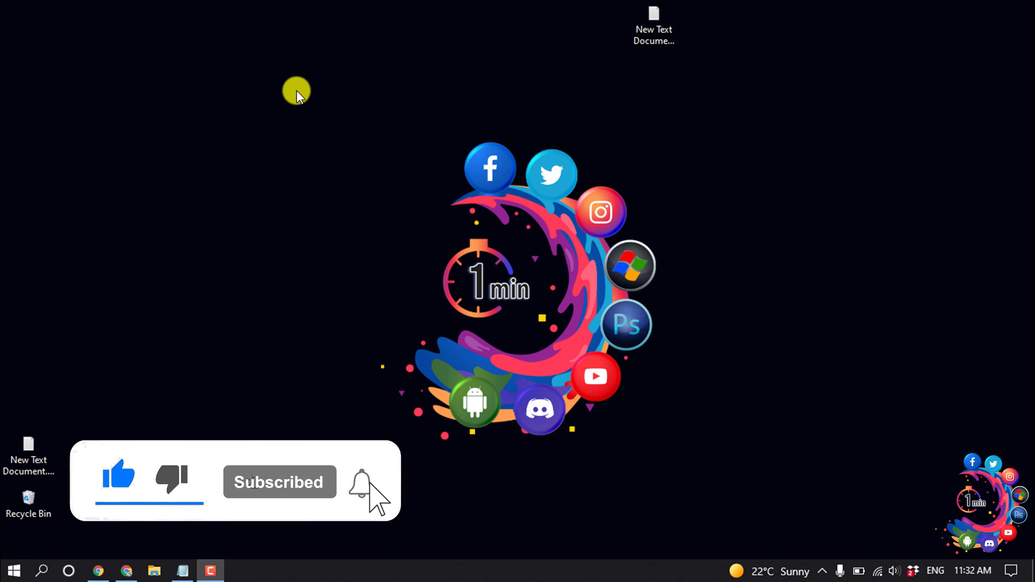
# - Search the plugin directory for 'wpforms' and install Contact Form by WPForms
pyautogui.hotkey('alt', 'Tab')
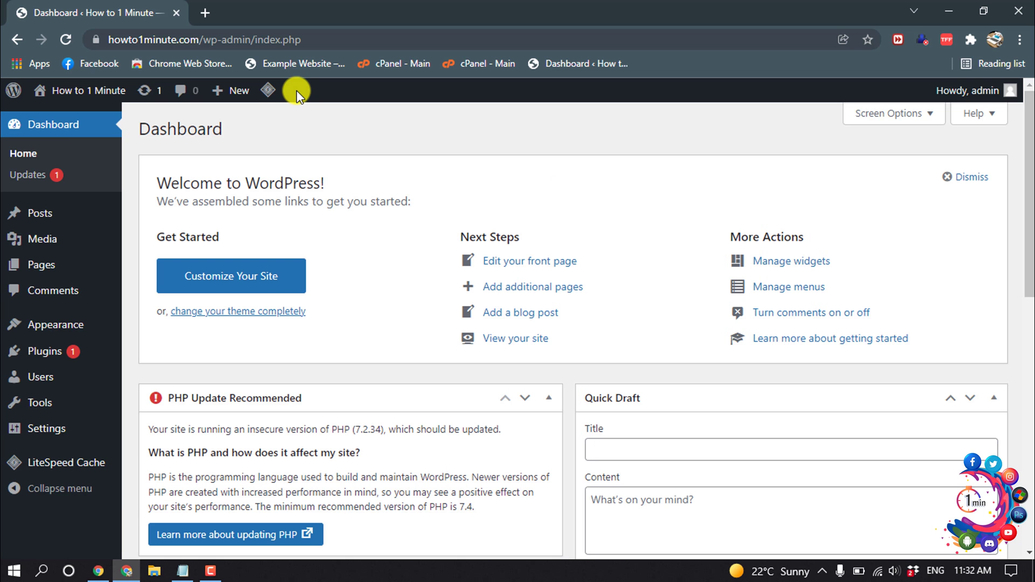
pyautogui.moveTo(46, 357)
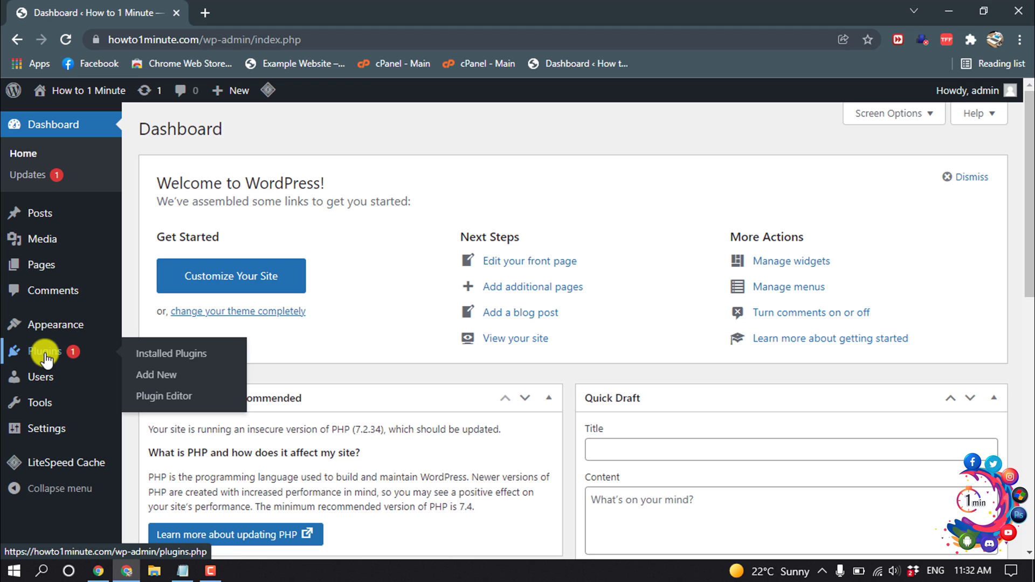
pyautogui.click(184, 377)
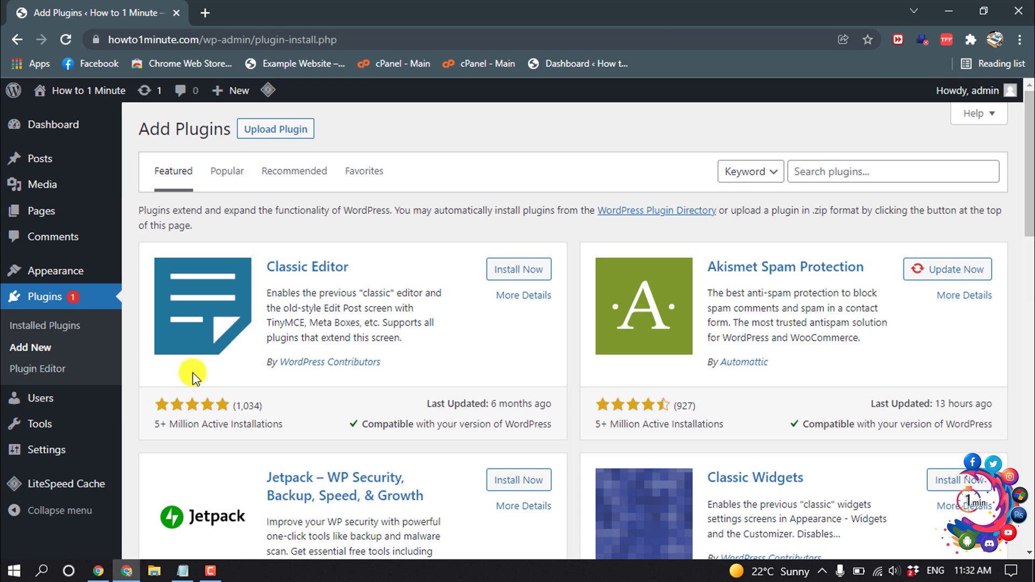
pyautogui.click(826, 170)
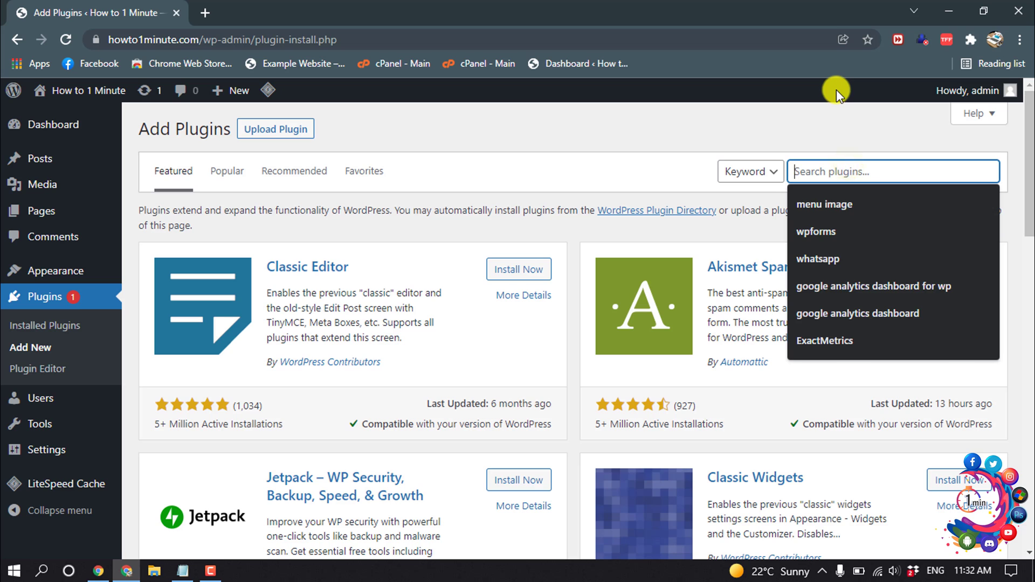
pyautogui.write('wpro')
pyautogui.press('BackSpace')
pyautogui.press('BackSpace')
pyautogui.write('forms')
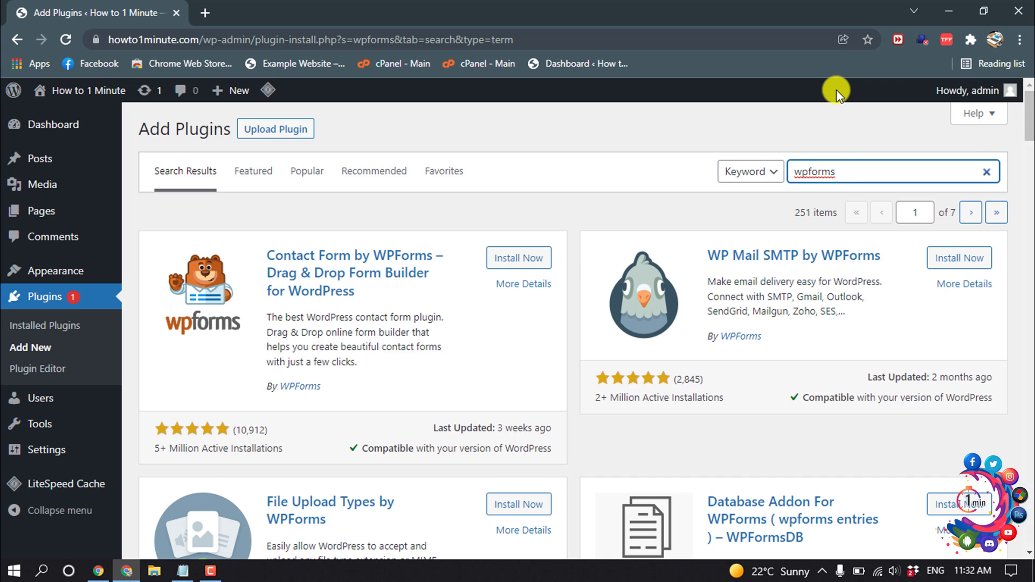
pyautogui.click(507, 256)
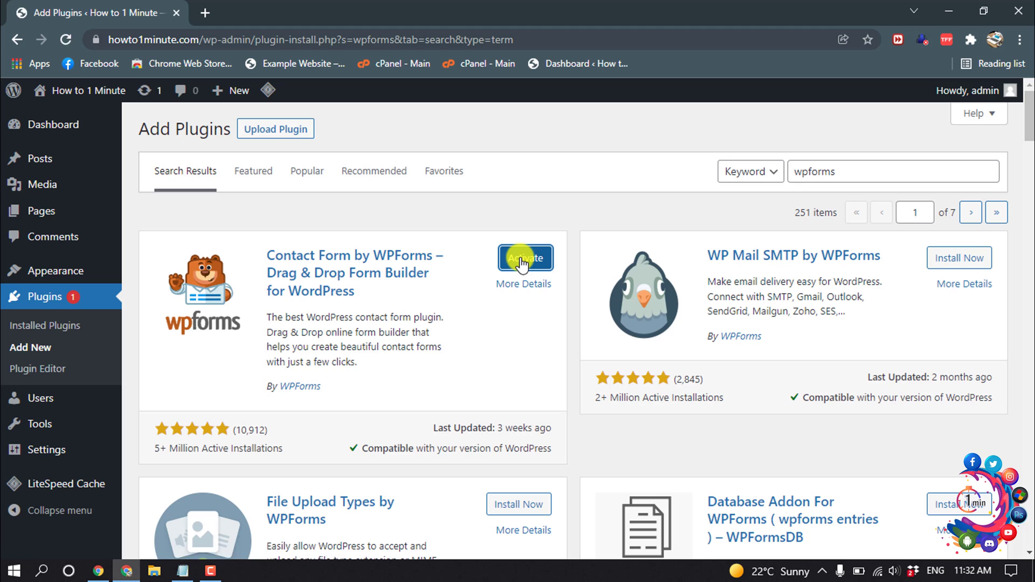
# - Activate the WPForms plugin and go to WPForms > Add New
pyautogui.click(521, 259)
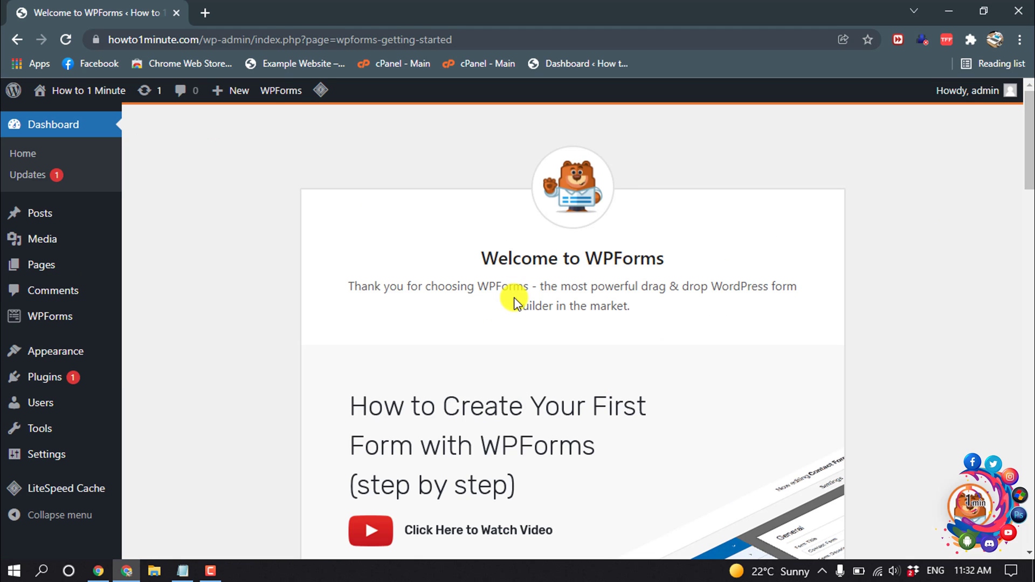
pyautogui.moveTo(24, 320)
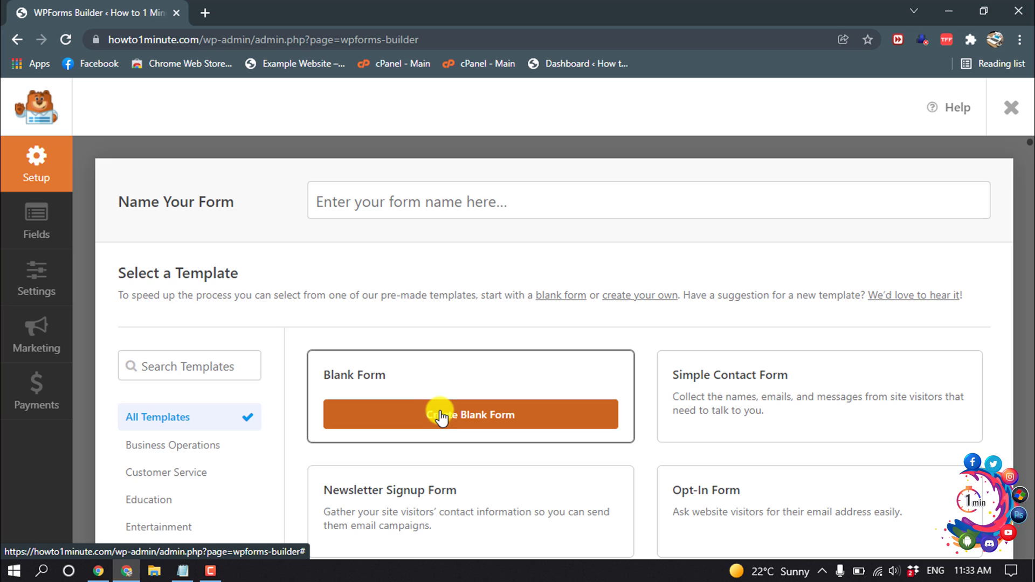
# - Create a Blank Form with a Single Line Text field and an Email field below it
pyautogui.click(446, 415)
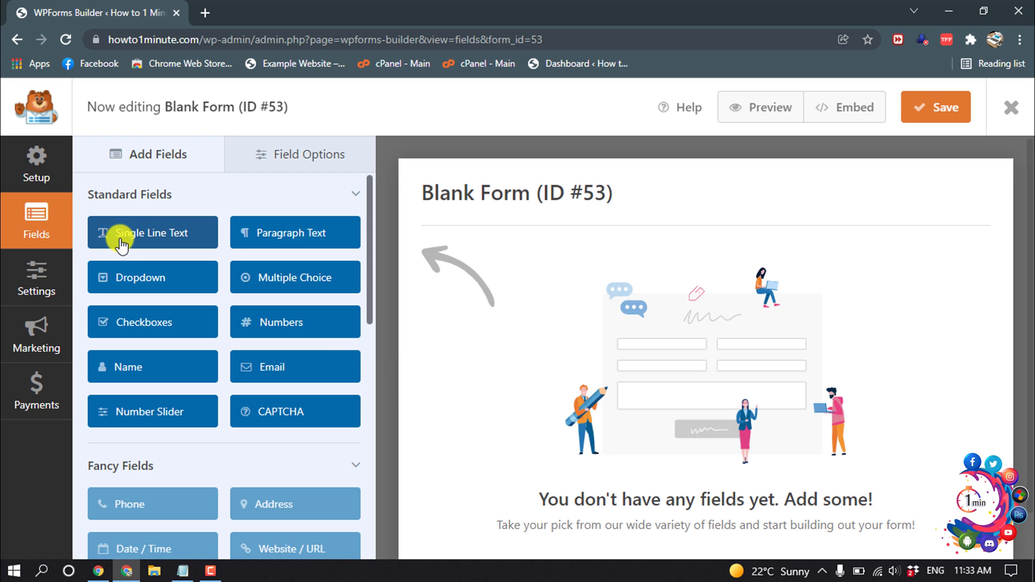
pyautogui.moveTo(116, 241); pyautogui.dragTo(519, 278)
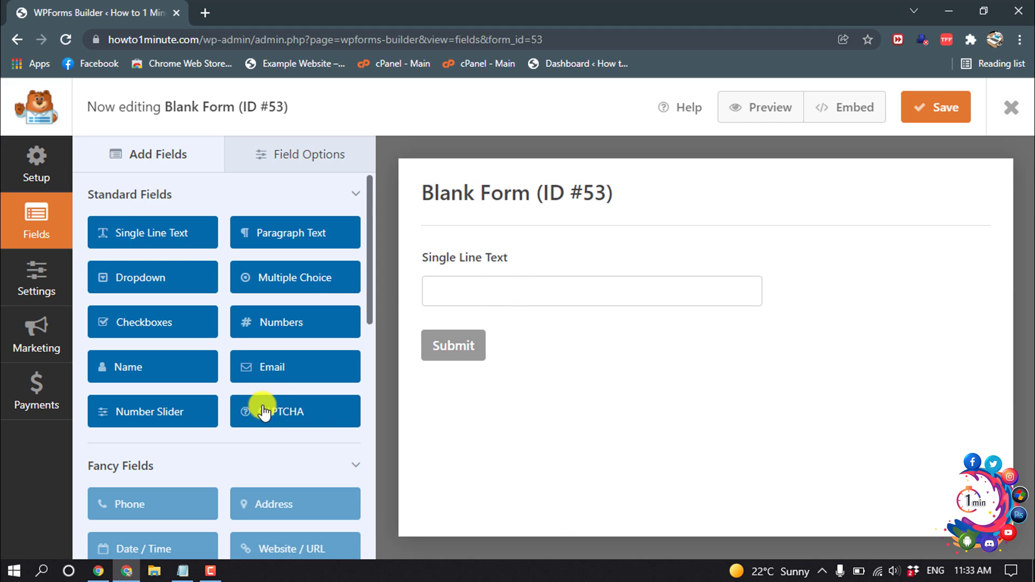
pyautogui.moveTo(270, 380); pyautogui.dragTo(439, 329)
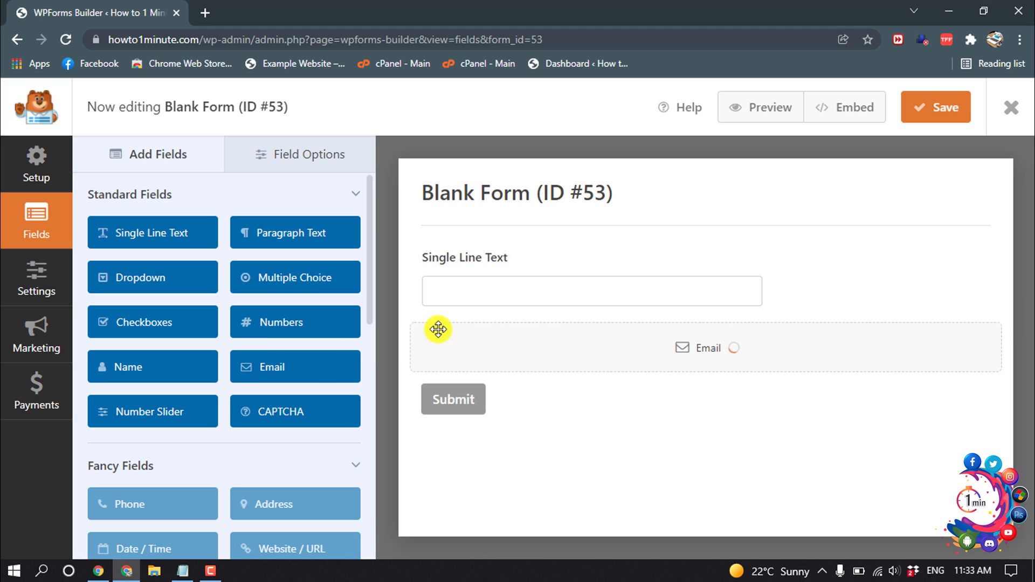
# - Relabel the Single Line Text field to 'Name'
pyautogui.click(495, 291)
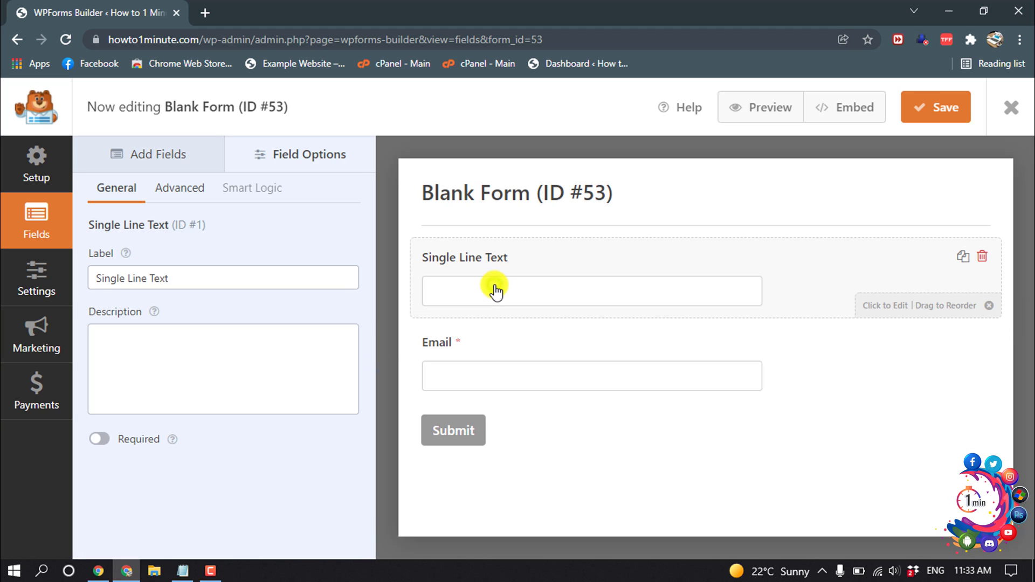
pyautogui.tripleClick(199, 277)
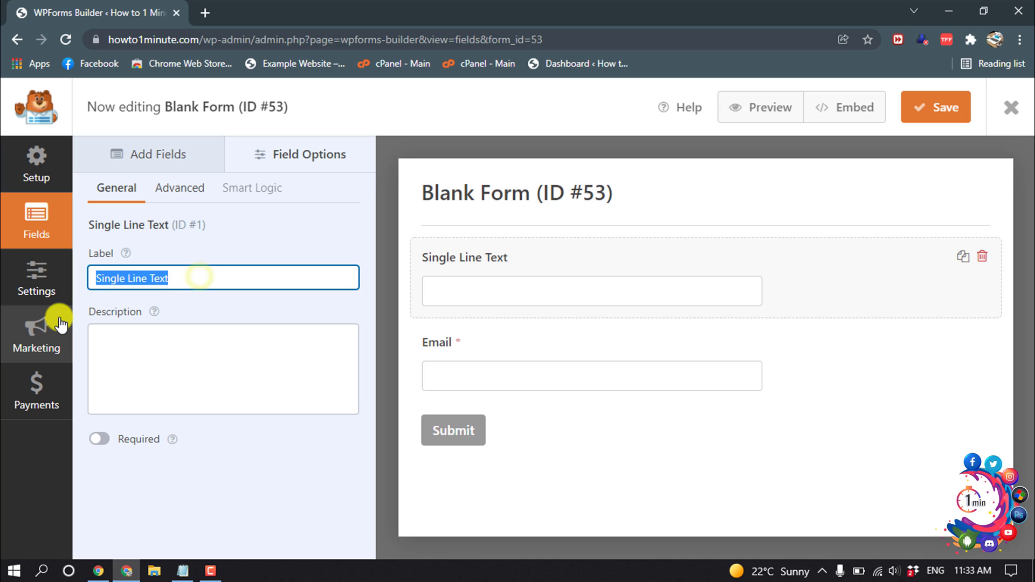
pyautogui.write('Name')
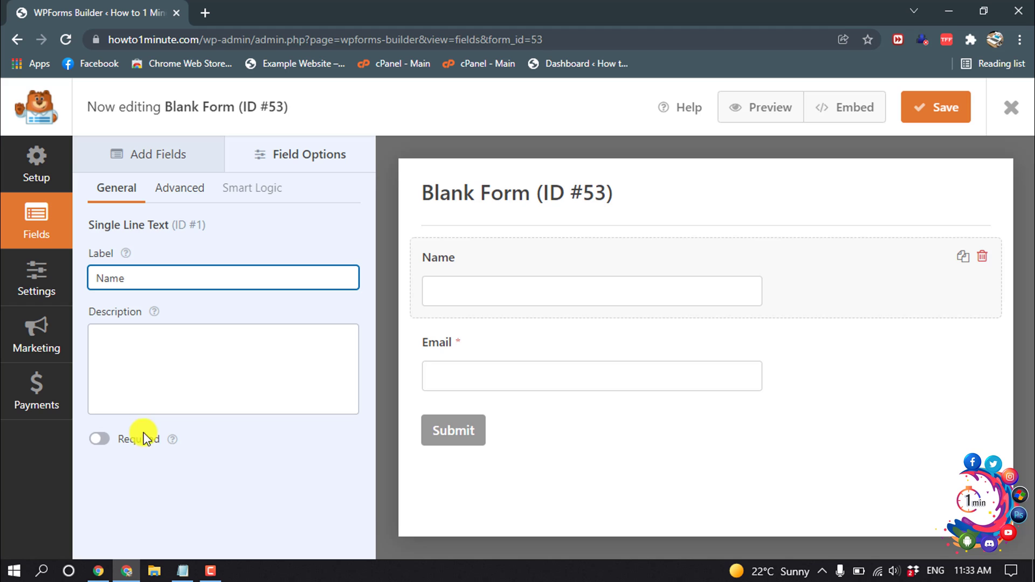
# - Give the Name field a Large size and the placeholder 'Your Name'
pyautogui.click(174, 196)
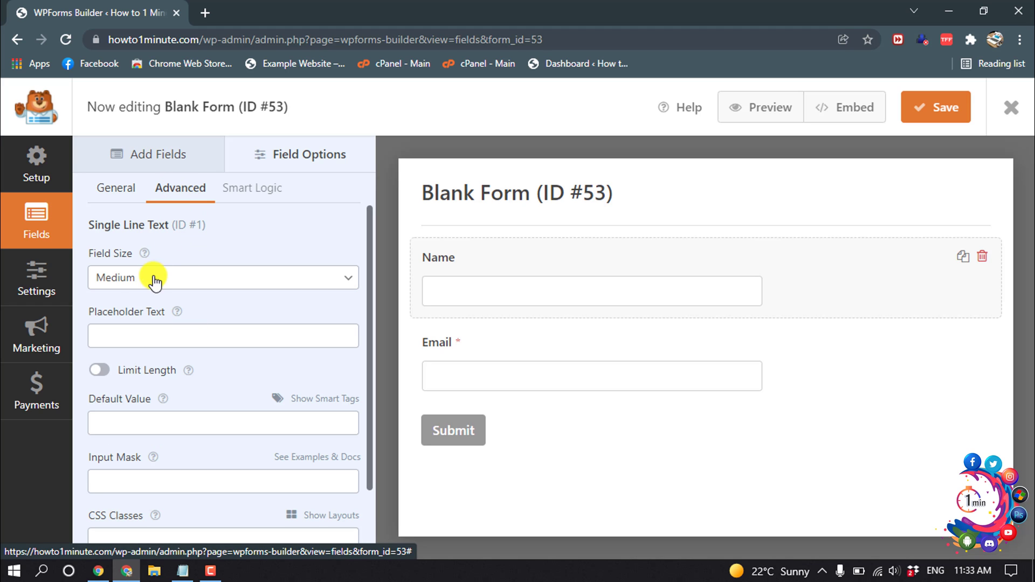
pyautogui.click(211, 283)
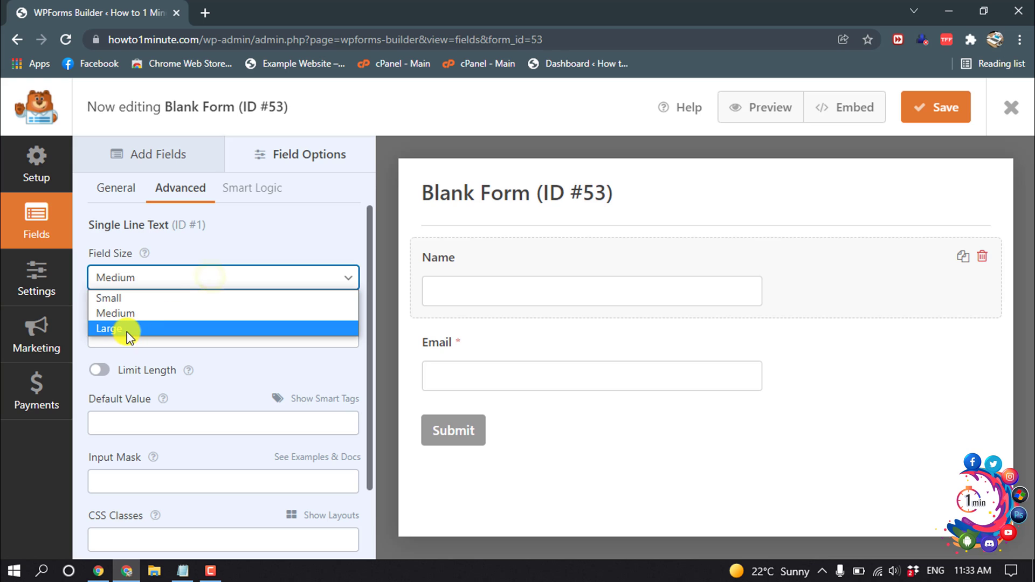
pyautogui.click(127, 328)
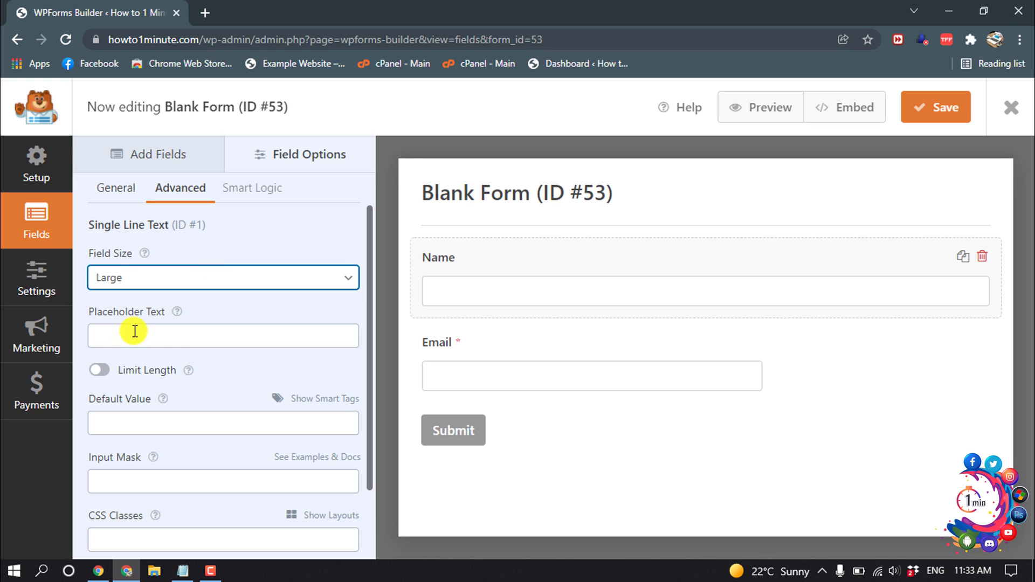
pyautogui.click(135, 334)
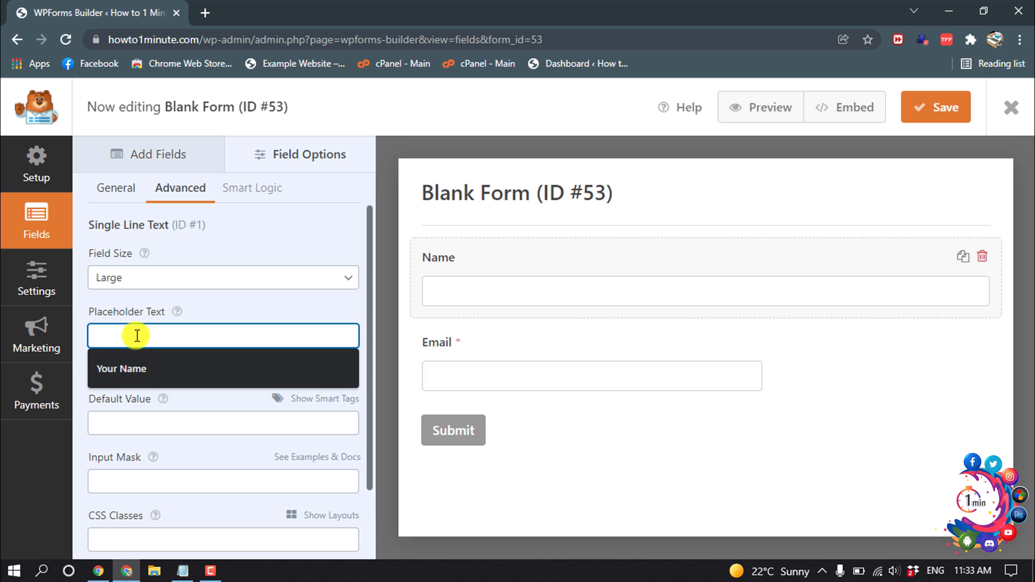
pyautogui.click(112, 370)
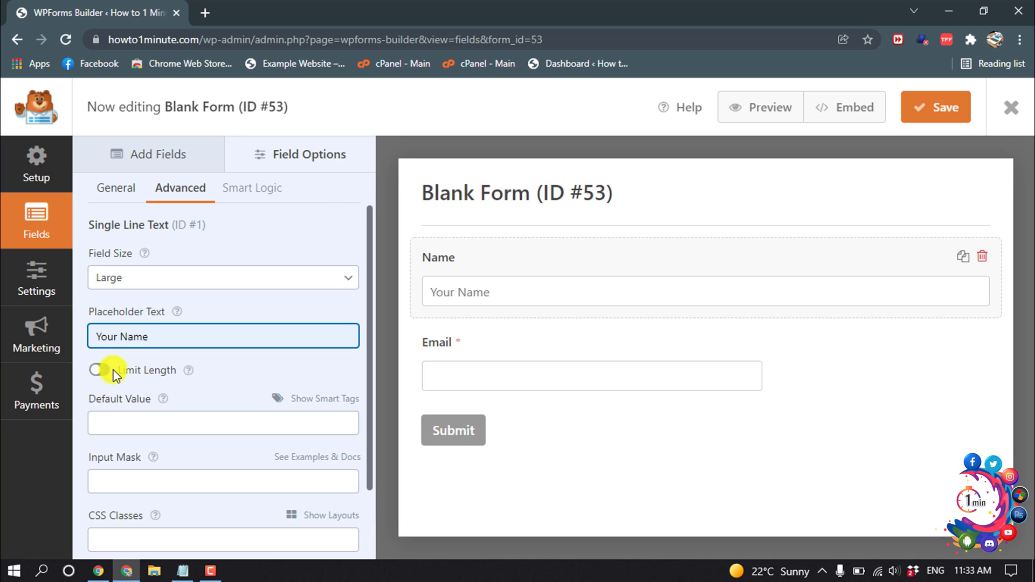
pyautogui.scroll(-2, 111, 370)
pyautogui.scroll(2, 108, 367)
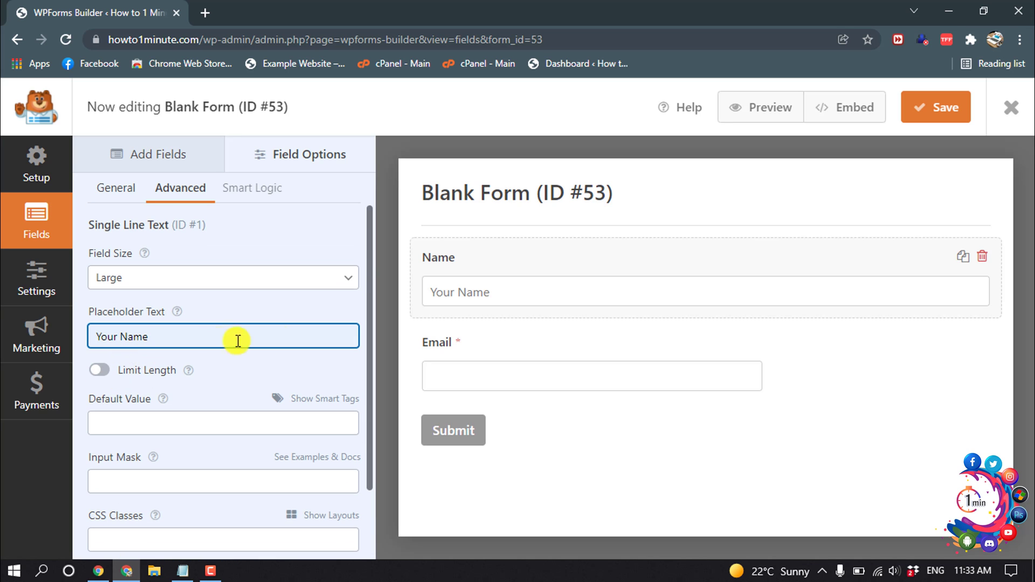
pyautogui.click(468, 342)
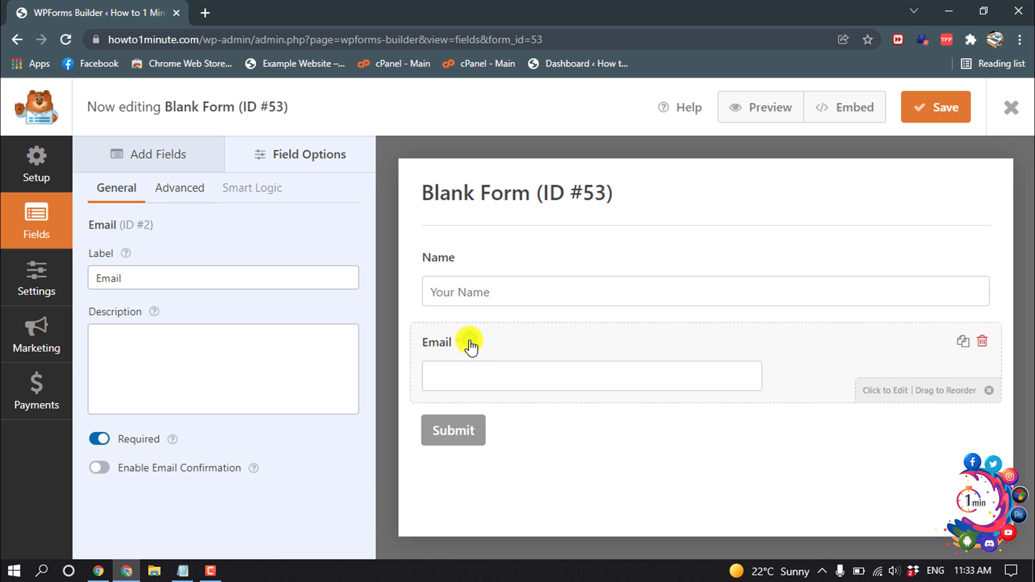
# - Set the Email field's size to Large in its Advanced settings
pyautogui.doubleClick(154, 277)
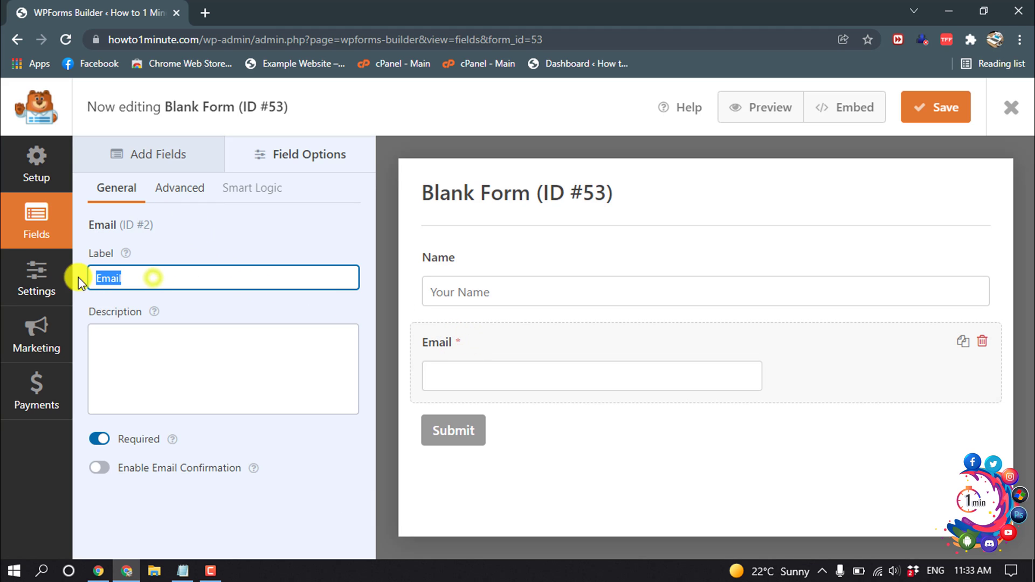
pyautogui.click(176, 196)
pyautogui.click(152, 280)
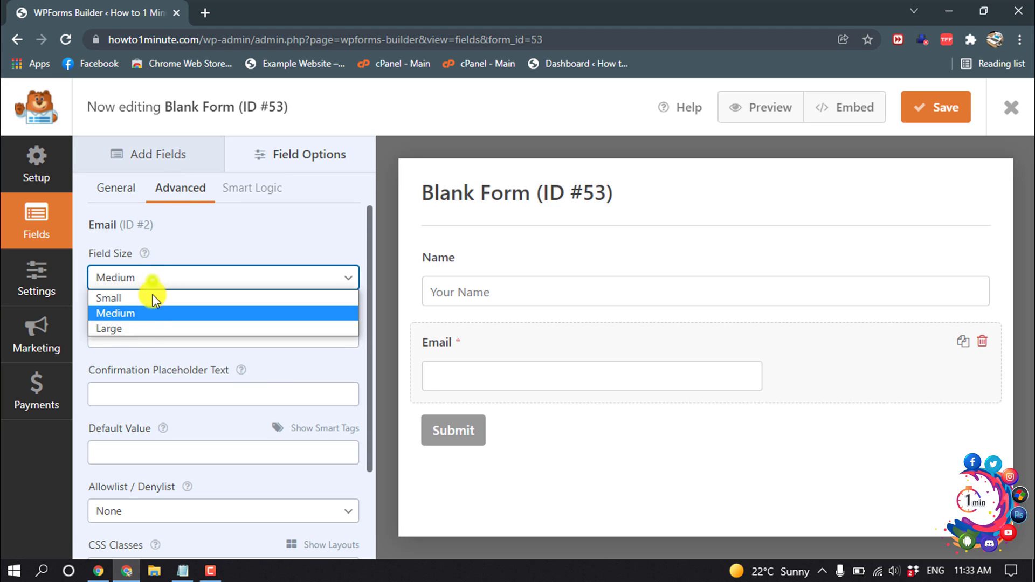
pyautogui.click(132, 329)
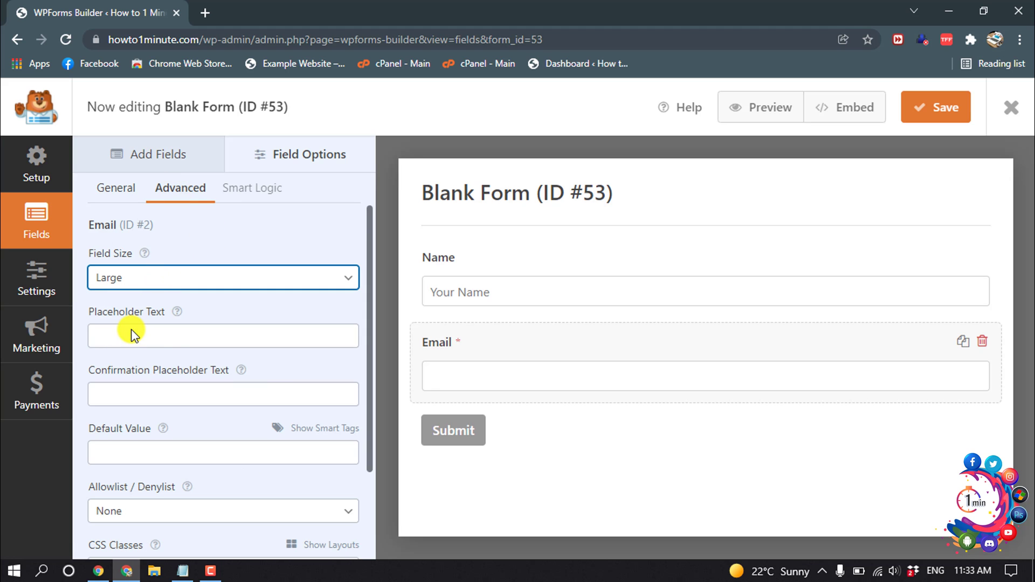
pyautogui.click(131, 331)
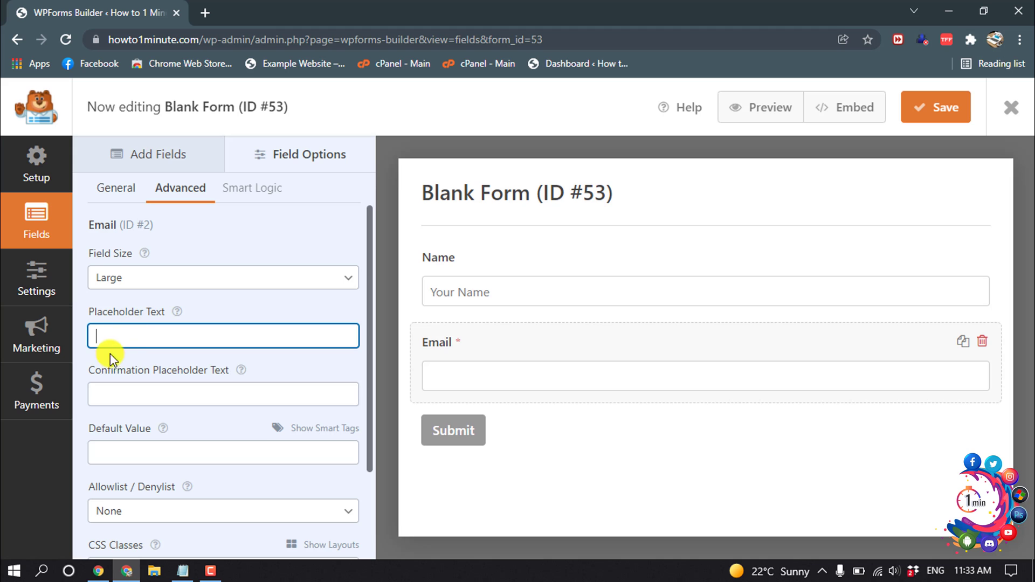
# - In General settings, change the submit button text to 'Subscribe'
pyautogui.click(448, 438)
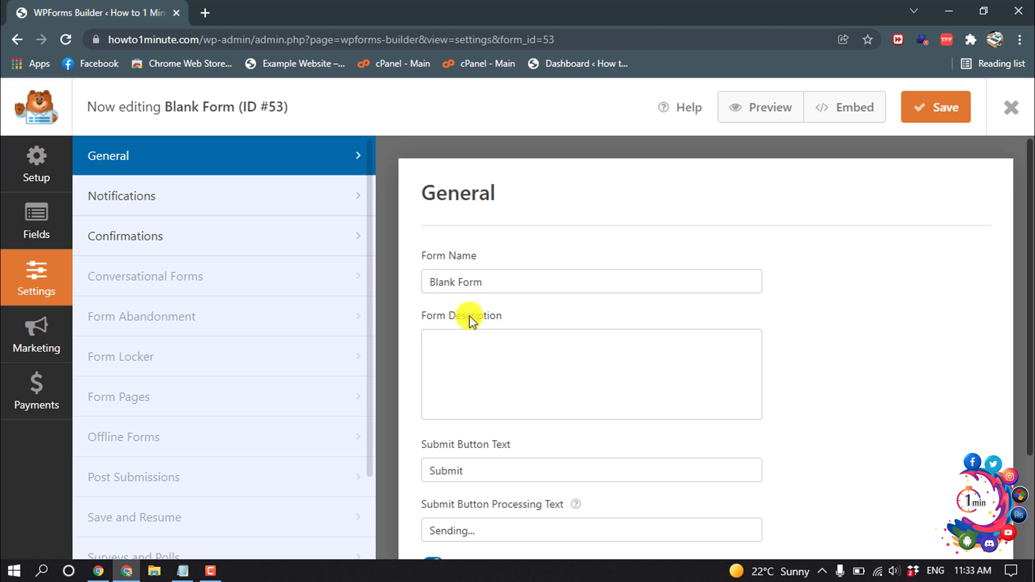
pyautogui.scroll(-1, 491, 340)
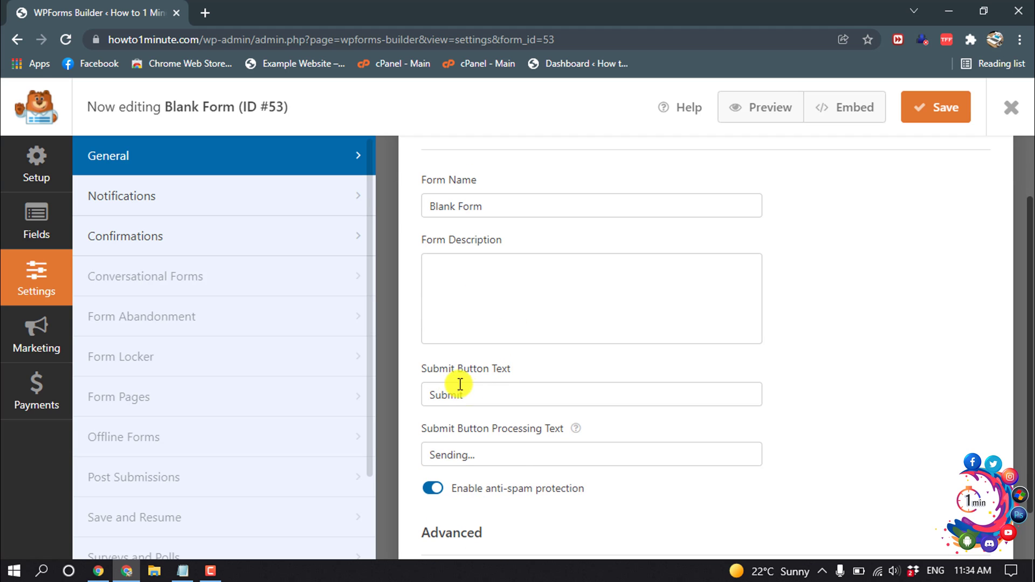
pyautogui.doubleClick(491, 397)
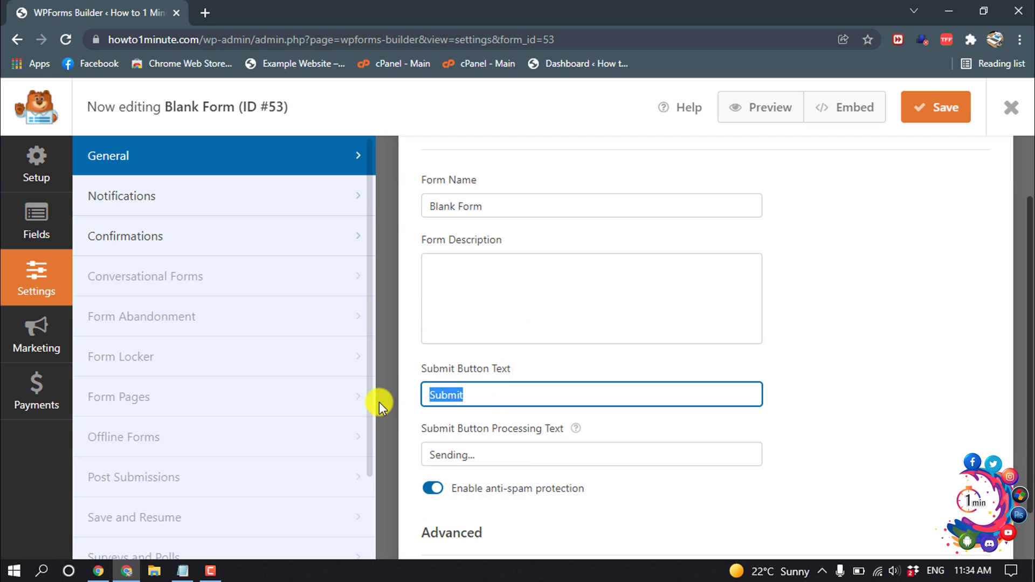
pyautogui.write('Subscribe')
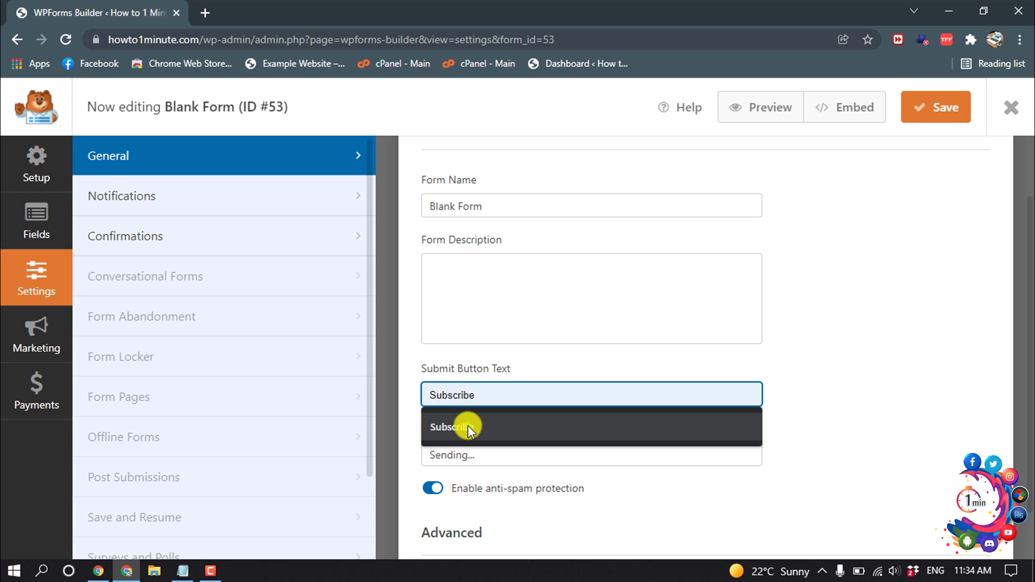
pyautogui.click(466, 426)
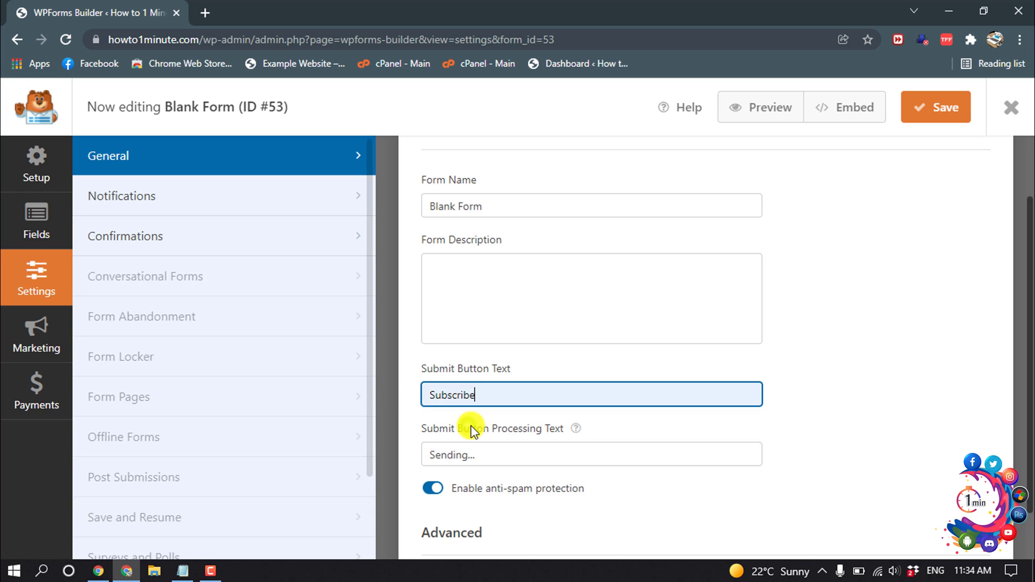
# - Set the submit processing text to 'Please Wait...' and save the form
pyautogui.click(480, 457)
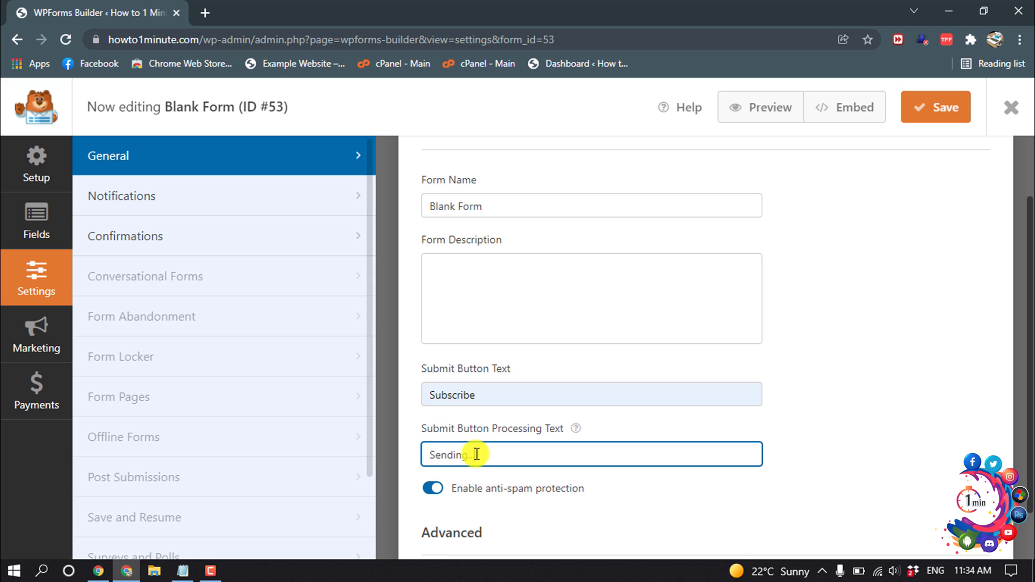
pyautogui.hotkey('ctrl', 'a')
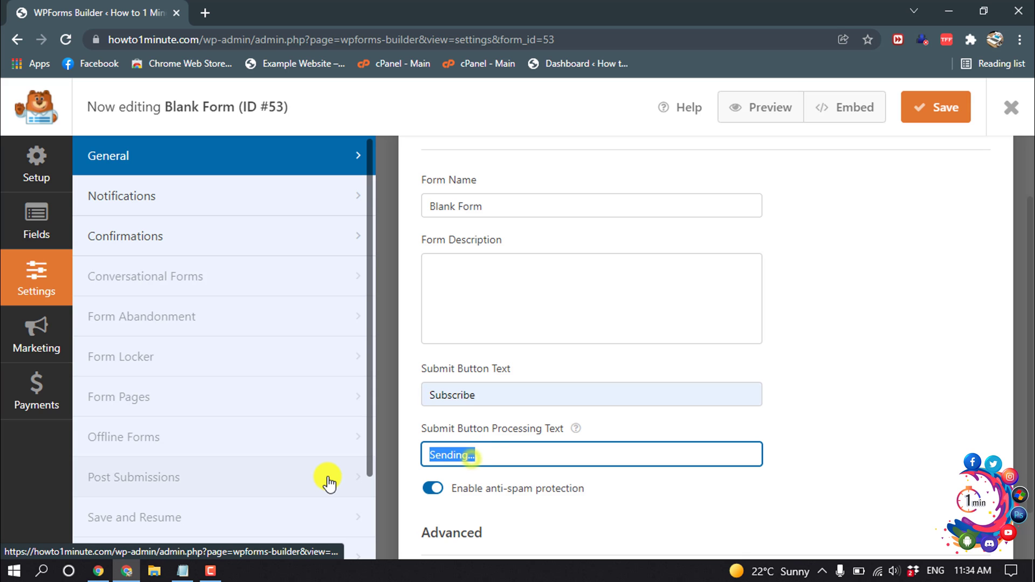
pyautogui.write('Please Wait')
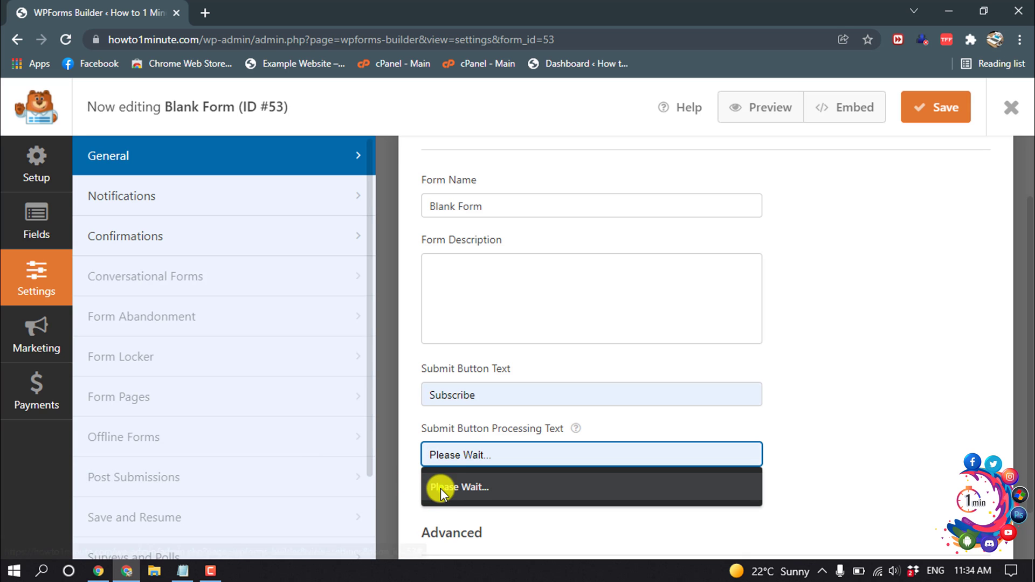
pyautogui.click(438, 487)
pyautogui.scroll(-1, 498, 436)
pyautogui.click(929, 111)
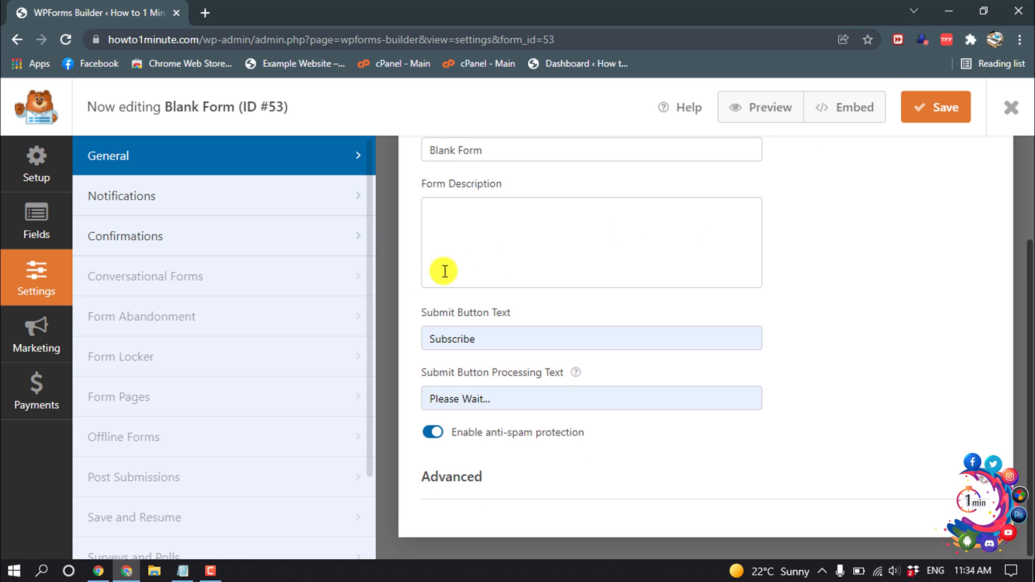
pyautogui.scroll(3, 439, 270)
# - Replace {admin_email} as notification recipient with the site's info email address, save, and exit
pyautogui.click(143, 207)
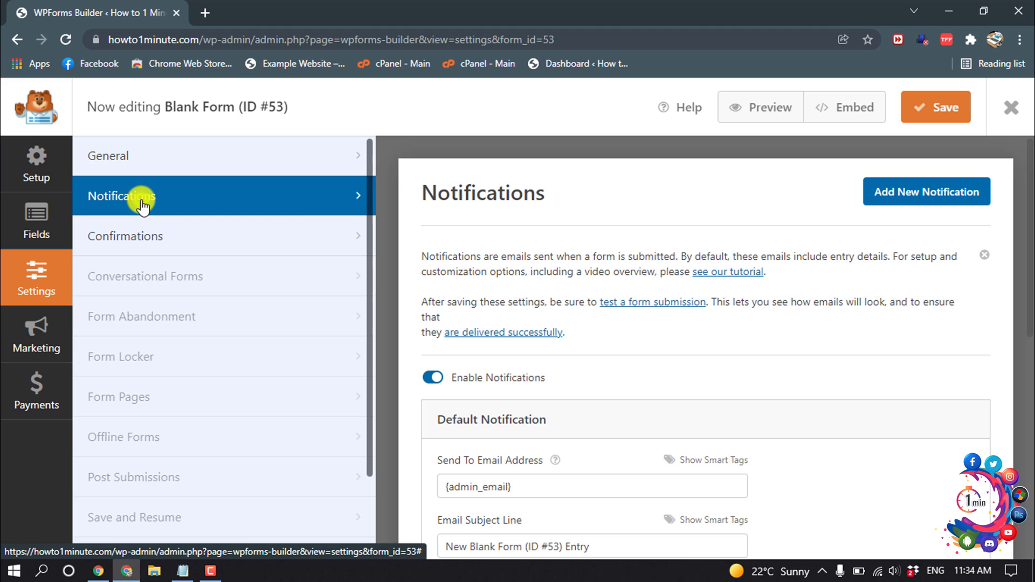
pyautogui.scroll(-4, 531, 346)
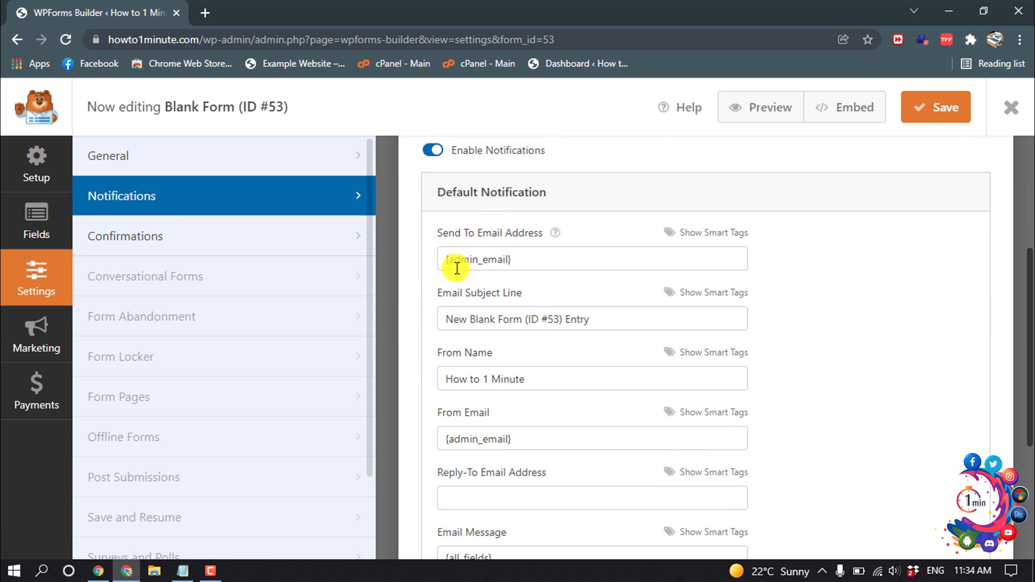
pyautogui.tripleClick(534, 261)
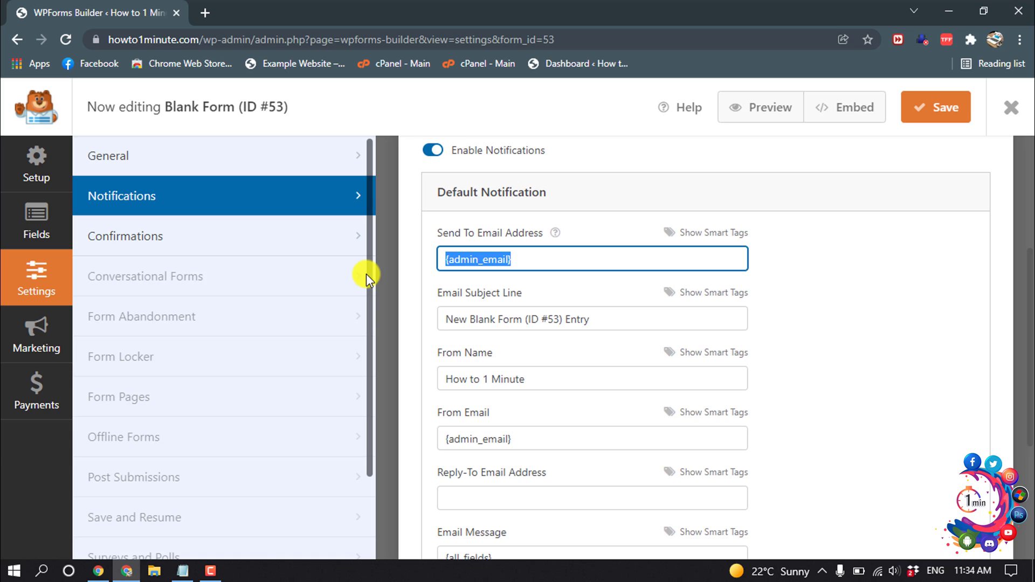
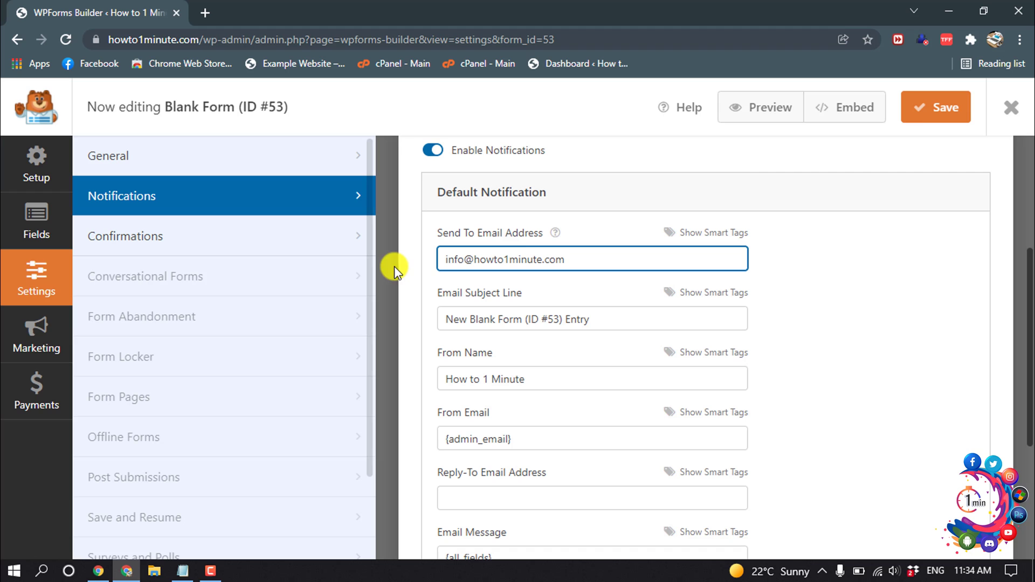
pyautogui.click(912, 111)
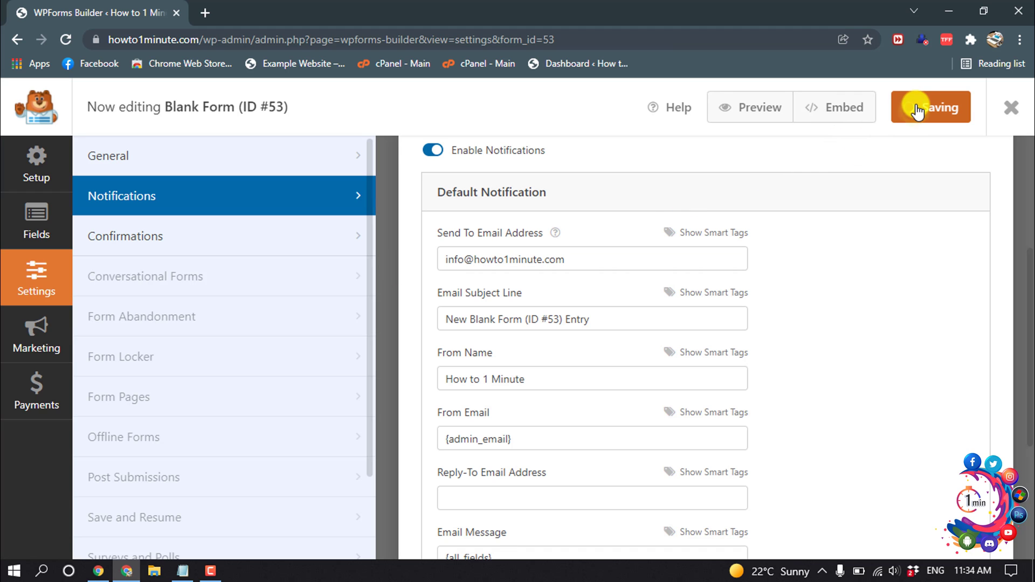
pyautogui.scroll(4, 758, 381)
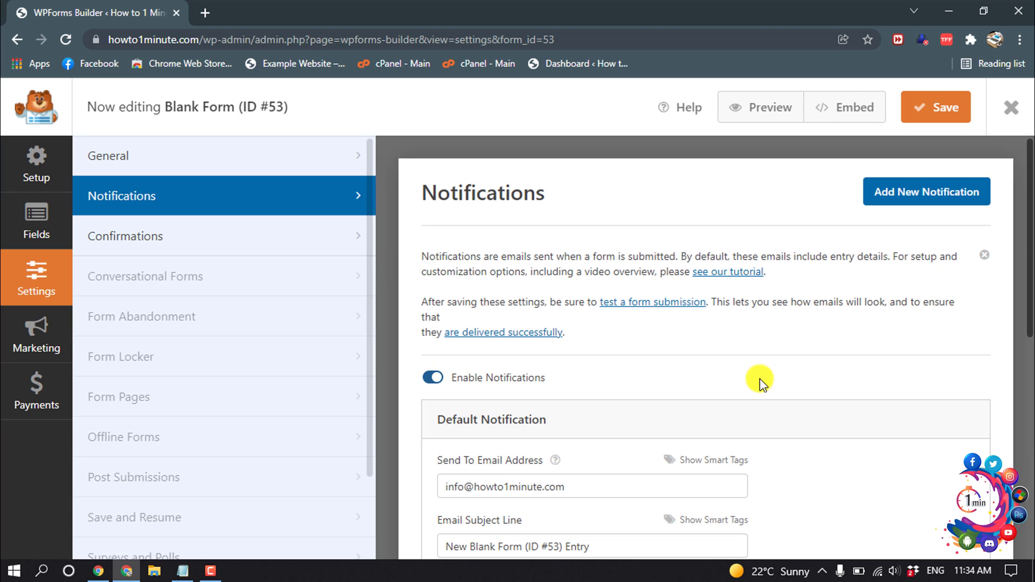
pyautogui.click(1011, 108)
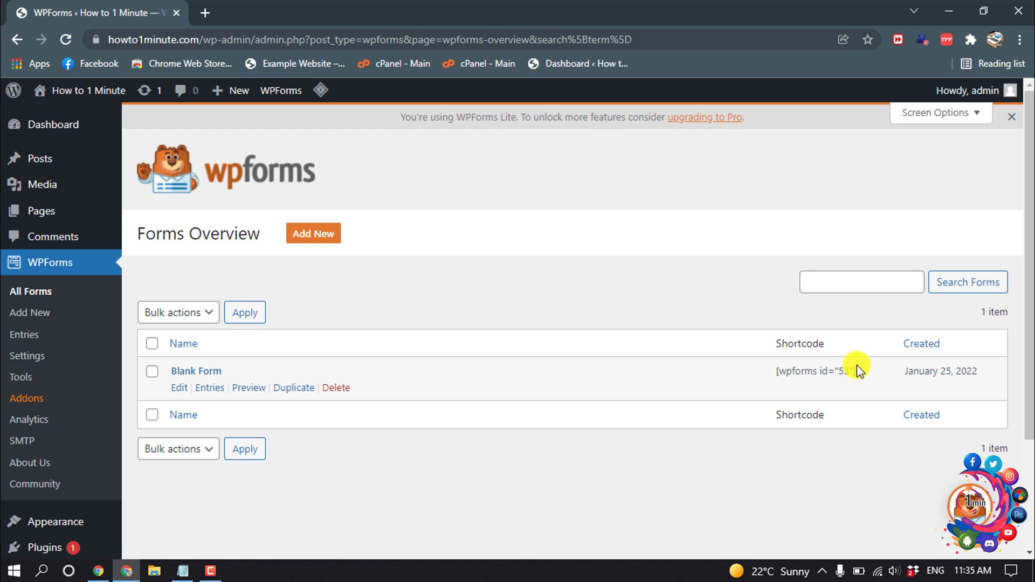
# - Copy the shortcode [wpforms id="53"] and open the Contact page in the editor
pyautogui.moveTo(848, 370); pyautogui.dragTo(776, 376)
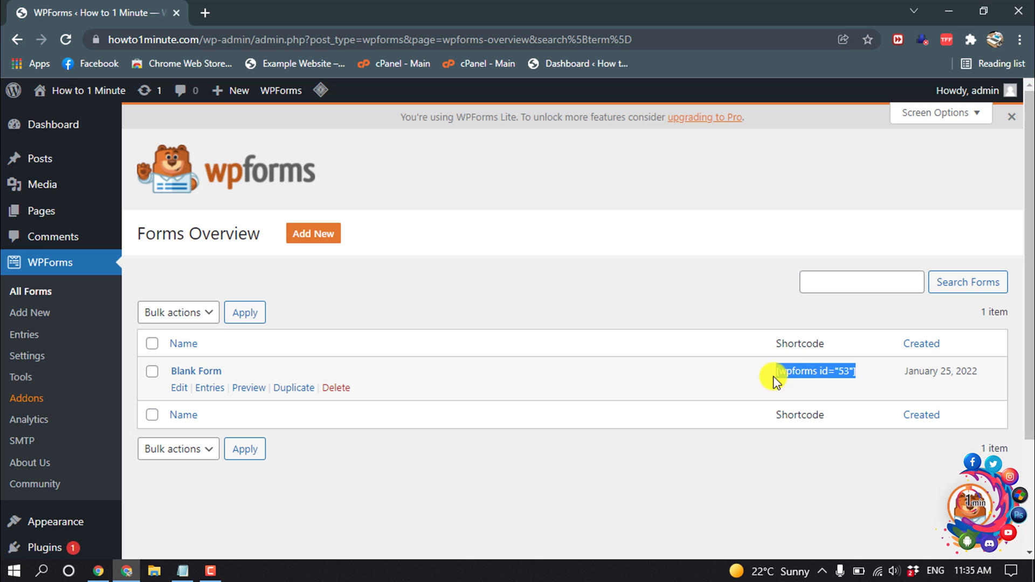
pyautogui.rightClick(794, 373)
pyautogui.click(812, 385)
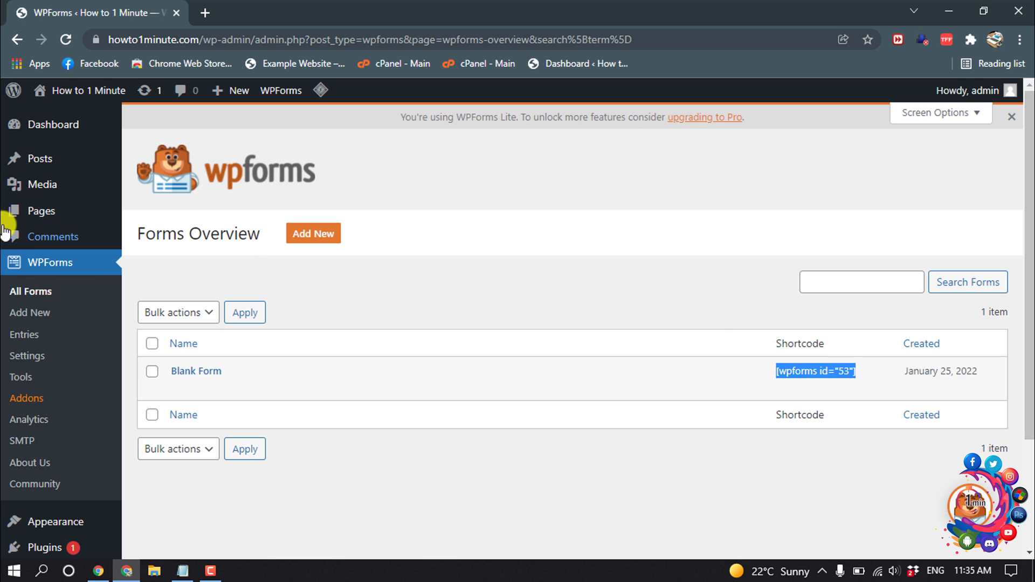
pyautogui.moveTo(37, 219)
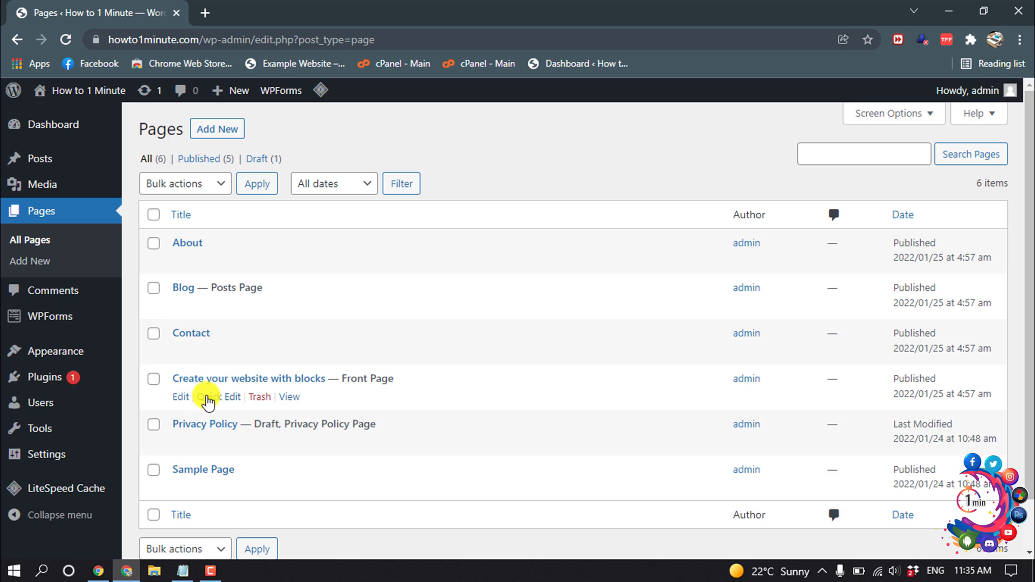
pyautogui.click(180, 353)
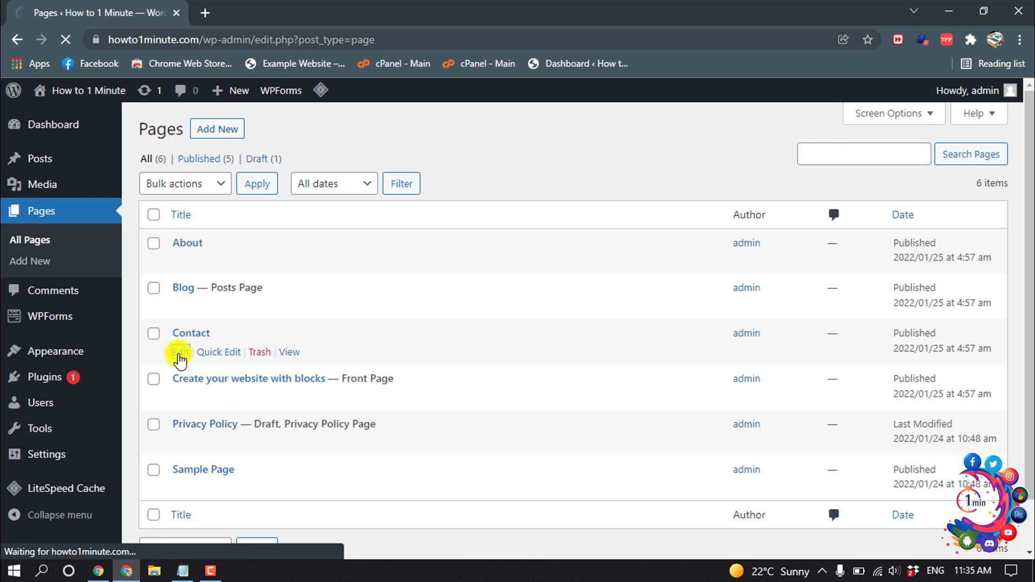
# - Insert a Custom HTML block below the contact paragraph
pyautogui.scroll(-3, 222, 367)
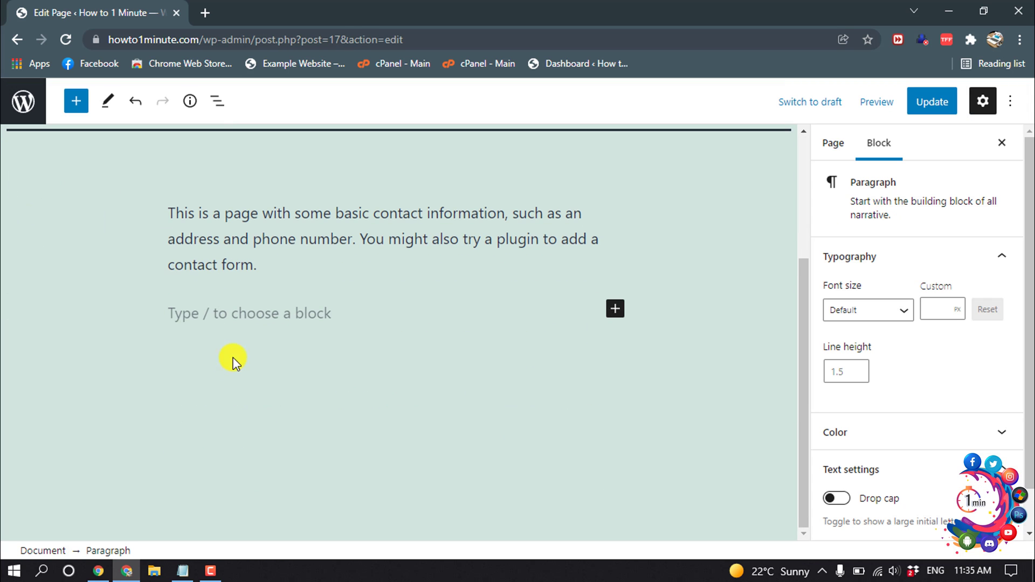
pyautogui.click(615, 310)
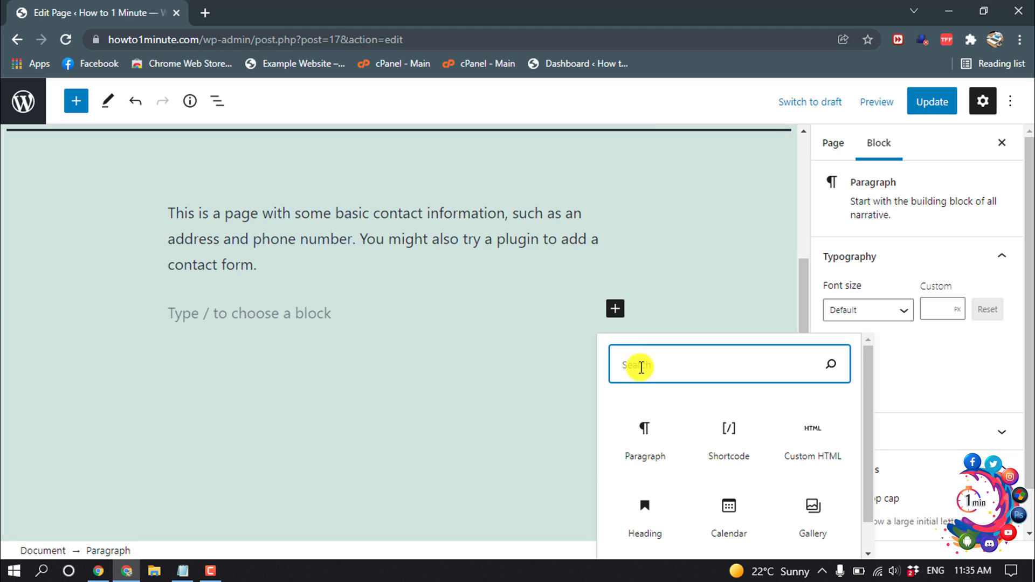
pyautogui.click(813, 442)
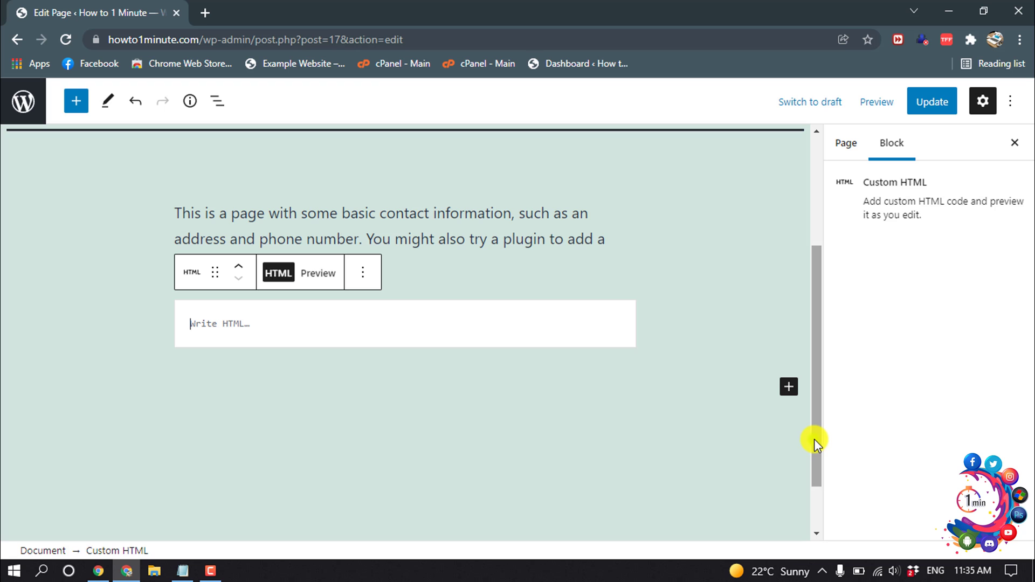
# - Copy the newsletter box code from Notepad and paste it into the HTML block
pyautogui.click(184, 569)
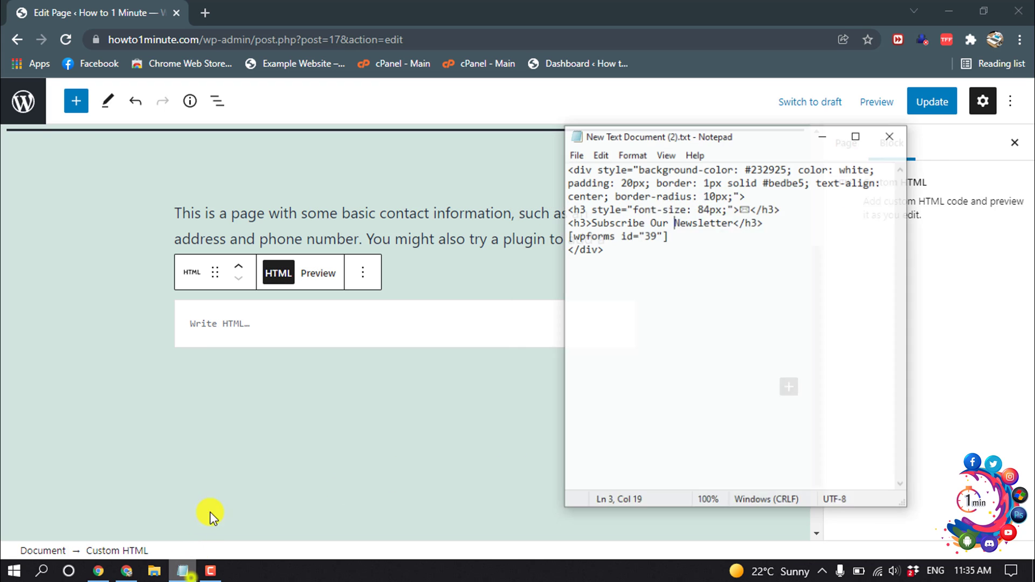
pyautogui.moveTo(626, 240); pyautogui.dragTo(581, 157)
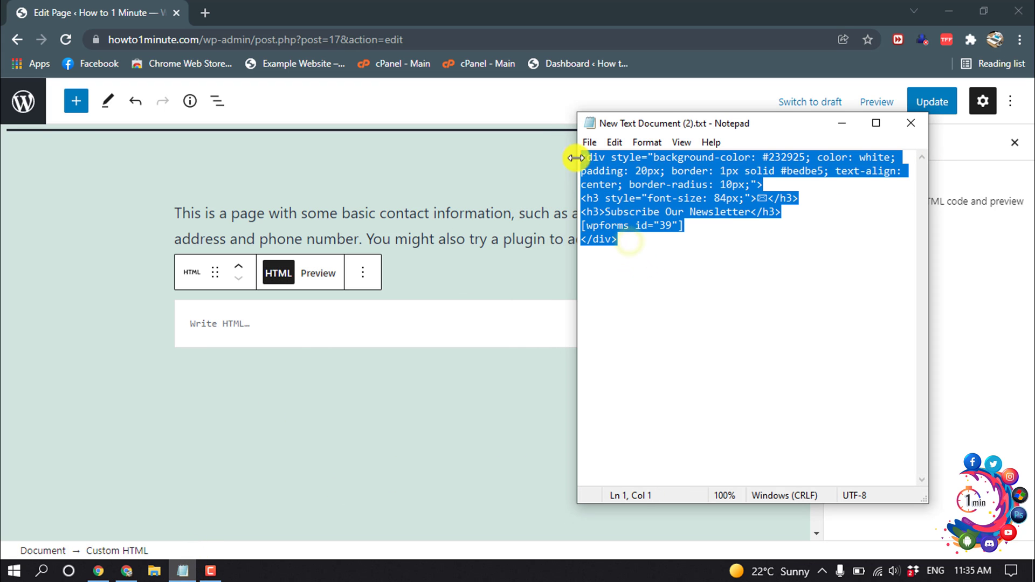
pyautogui.rightClick(659, 174)
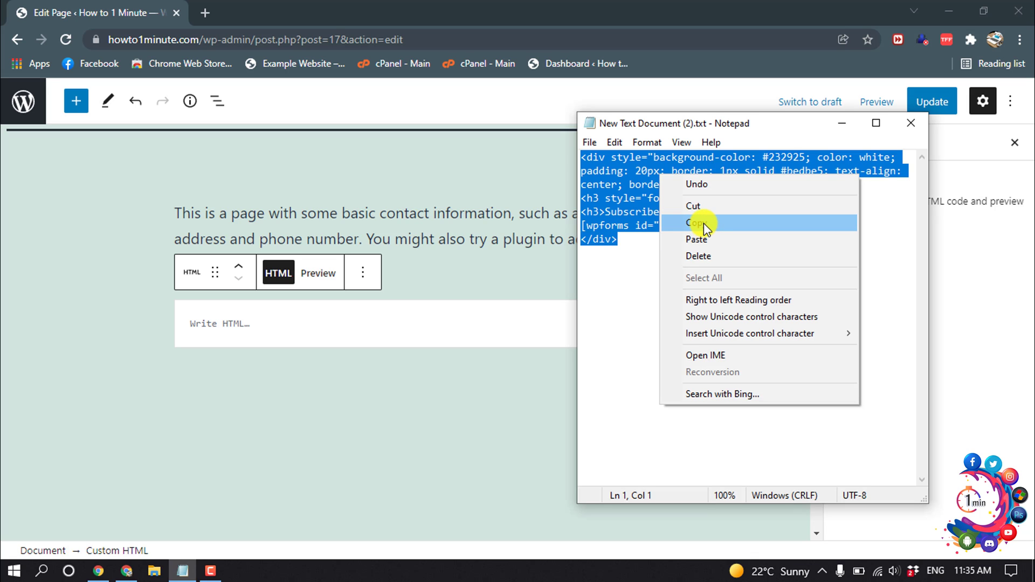
pyautogui.click(703, 224)
pyautogui.click(323, 327)
pyautogui.rightClick(233, 326)
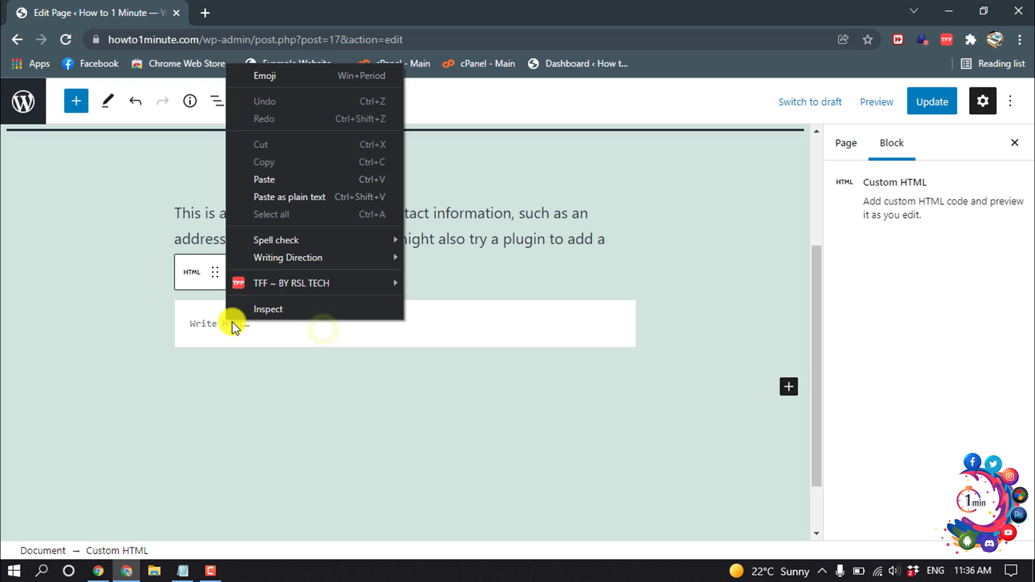
pyautogui.click(264, 179)
# - Replace the old shortcode line with [wpforms id="53"], update the page, and open it live
pyautogui.tripleClick(294, 398)
pyautogui.press('BackSpace')
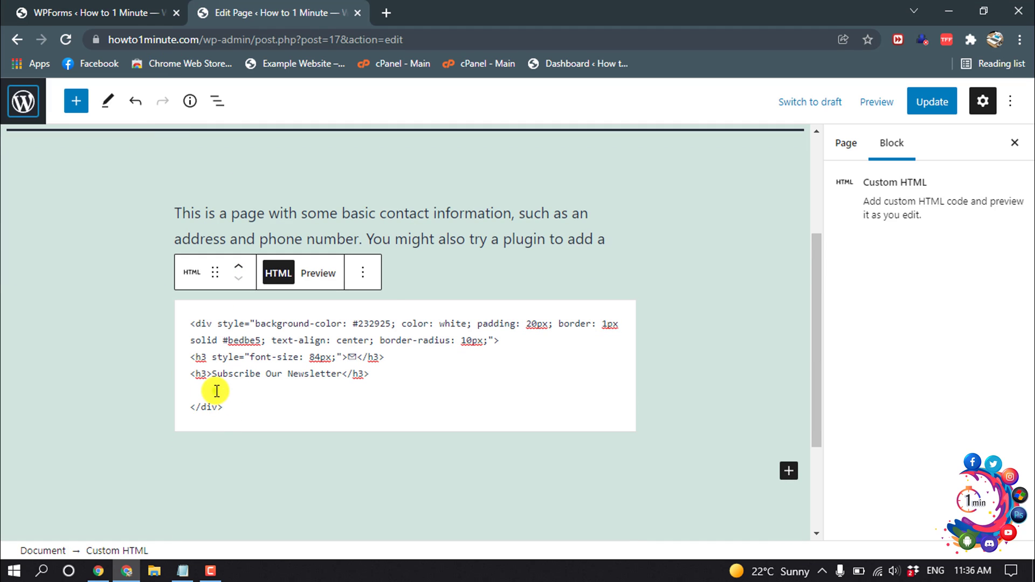
pyautogui.rightClick(216, 391)
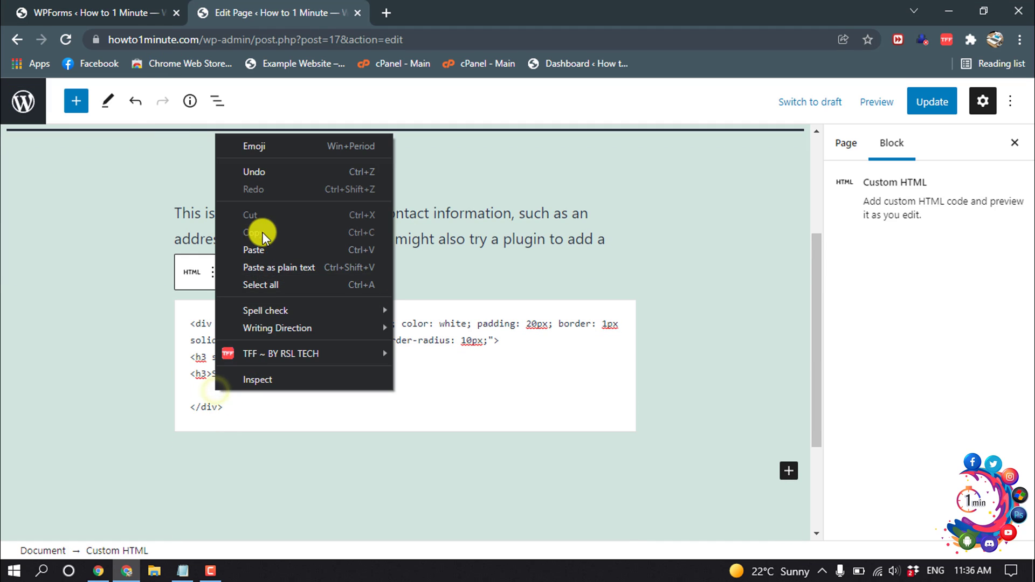
pyautogui.click(264, 248)
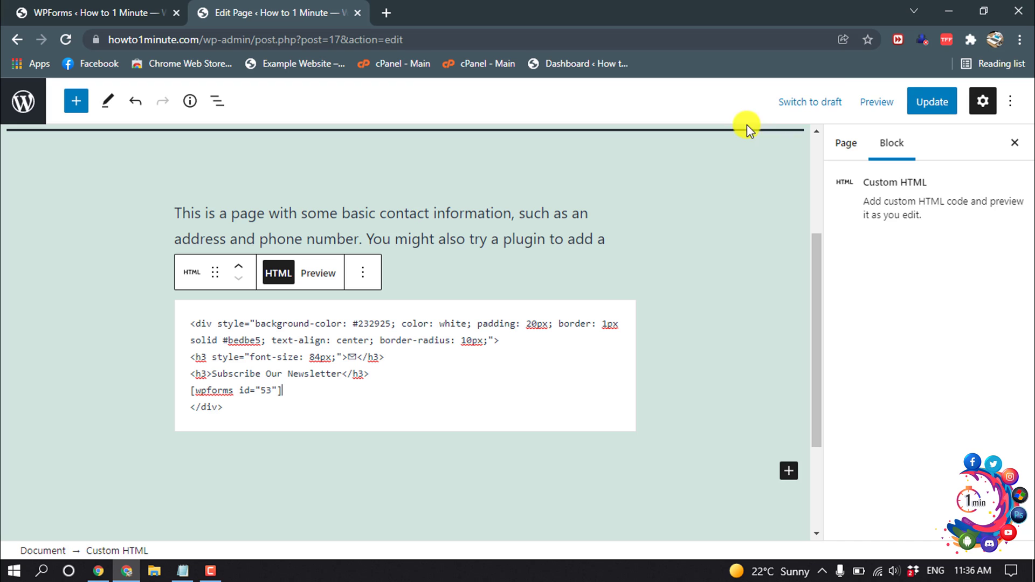
pyautogui.click(924, 102)
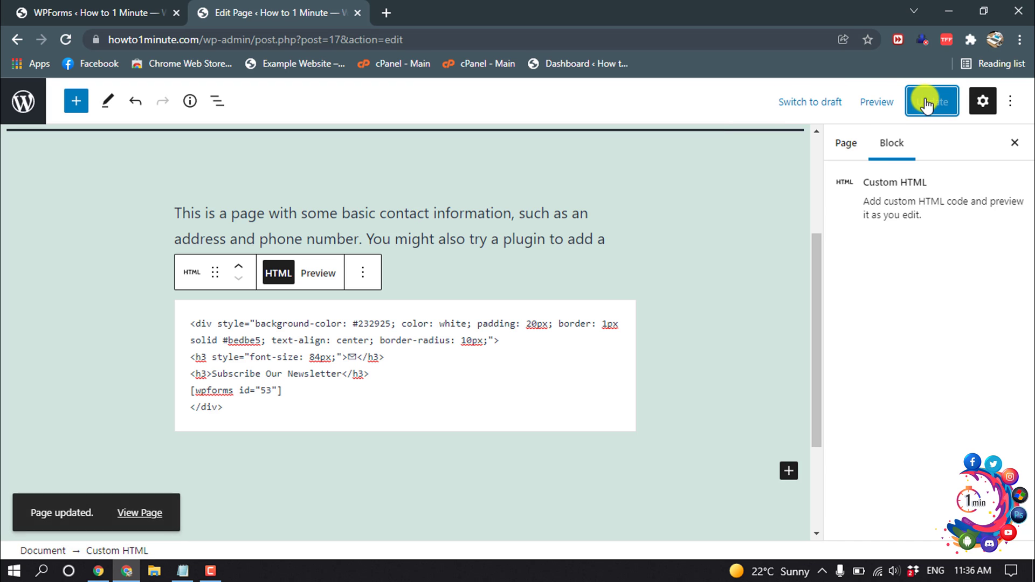
pyautogui.rightClick(144, 515)
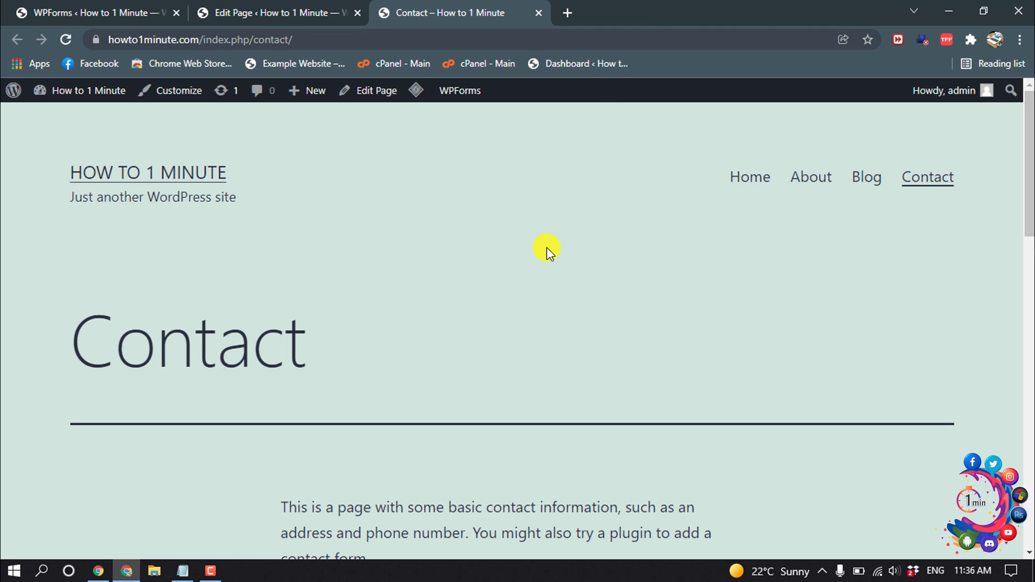
# - Scroll to the newsletter box on the live Contact page and try its Name and Email fields
pyautogui.scroll(-8, 547, 248)
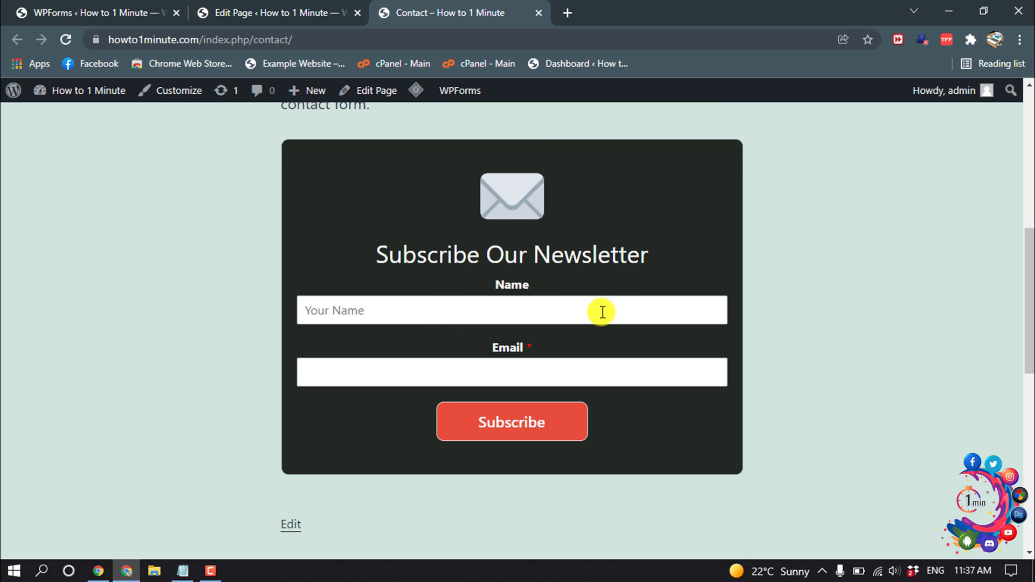
pyautogui.scroll(2, 601, 312)
pyautogui.scroll(-1, 592, 334)
pyautogui.click(568, 383)
pyautogui.click(568, 449)
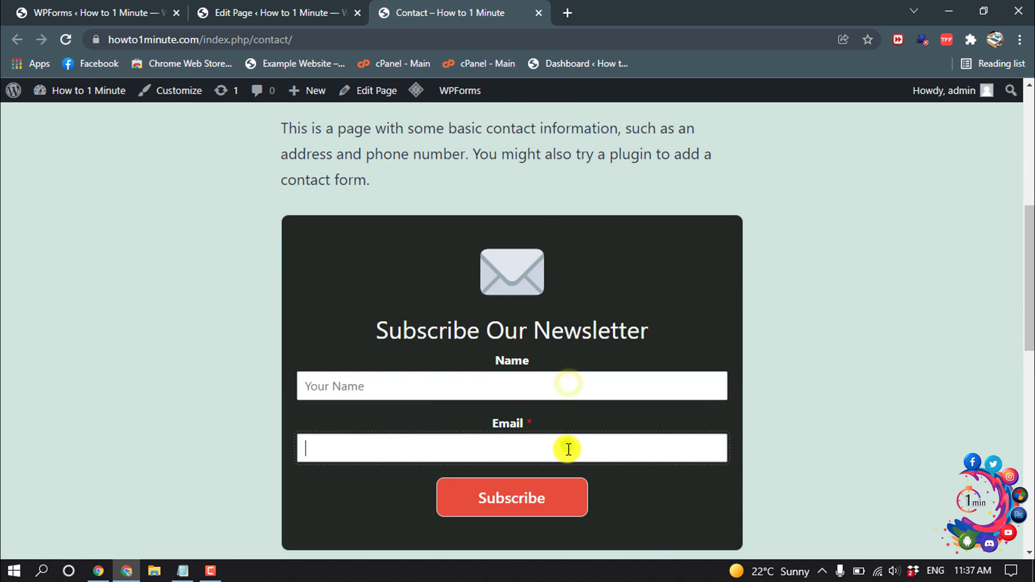
# - Highlight part of the 'Subscribe Our Newsletter' heading in the box
pyautogui.scroll(-1, 523, 377)
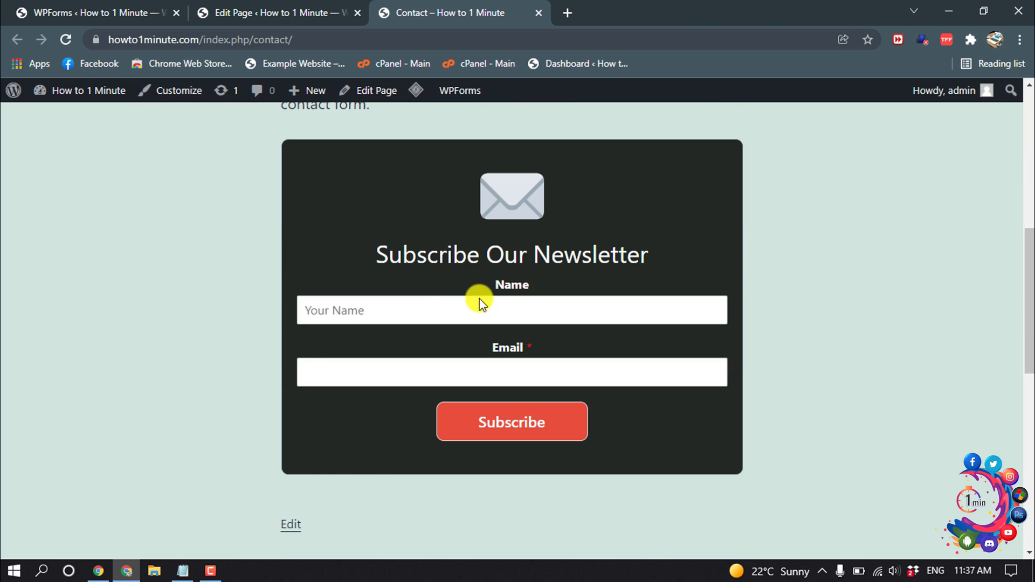
pyautogui.click(309, 159)
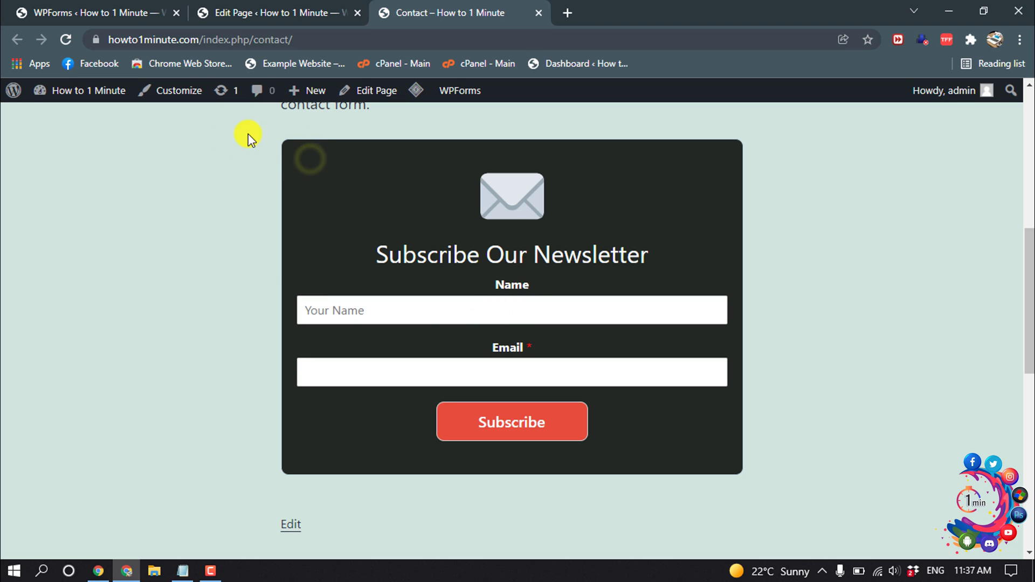
pyautogui.moveTo(388, 254); pyautogui.dragTo(619, 252)
# - Select the #232925 background colour in the code and compare it with the live page
pyautogui.click(254, 8)
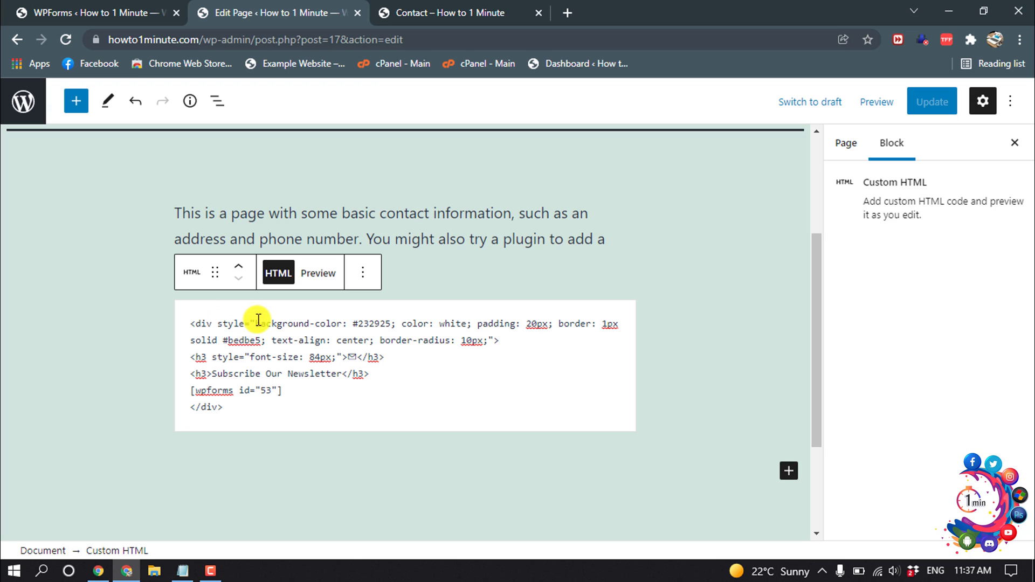
pyautogui.moveTo(258, 320); pyautogui.dragTo(369, 330)
pyautogui.click(388, 322)
pyautogui.click(431, 11)
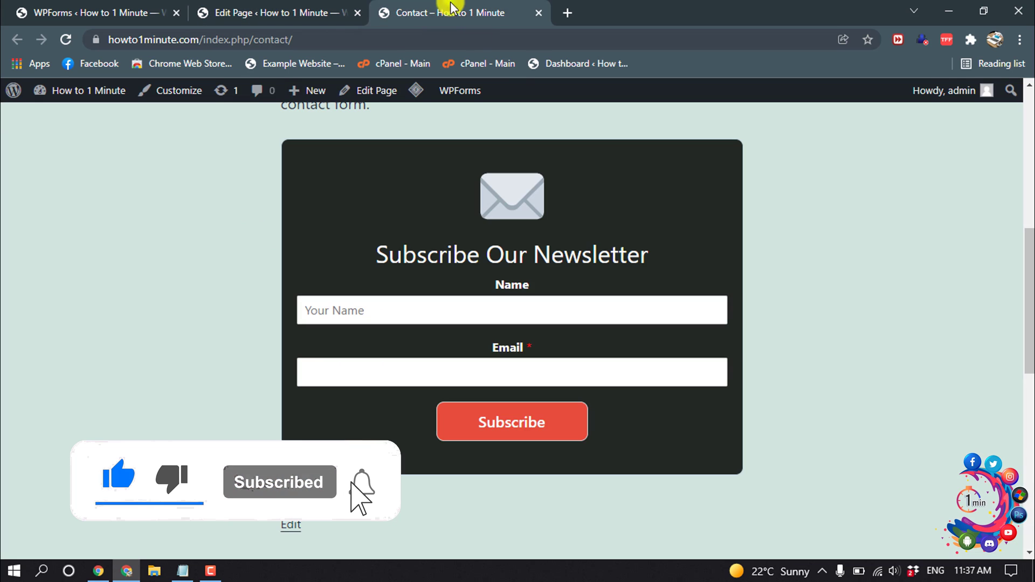
# - Select the white text colour value in the code and compare it with the live form
pyautogui.click(251, 8)
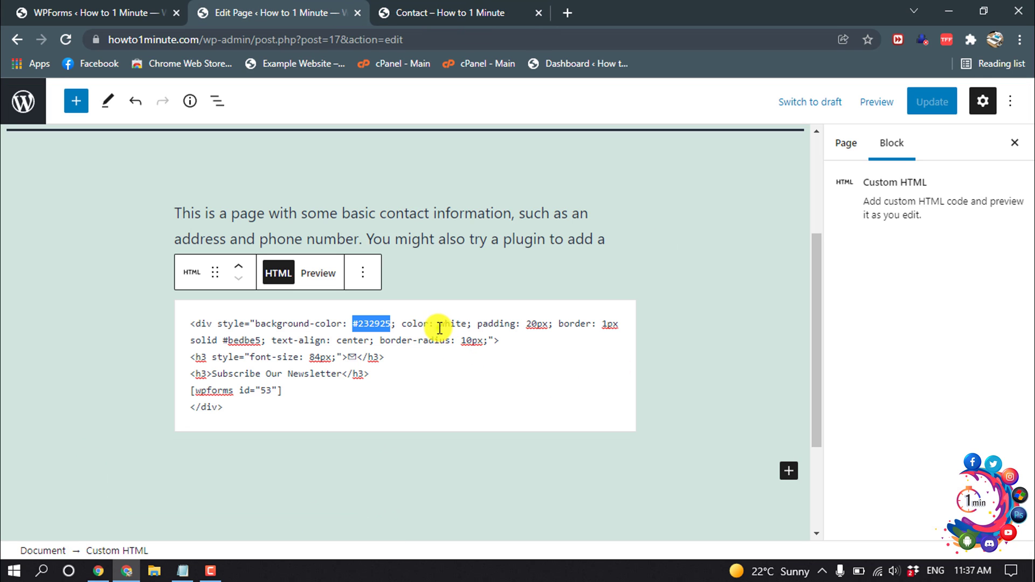
pyautogui.doubleClick(455, 323)
pyautogui.click(426, 8)
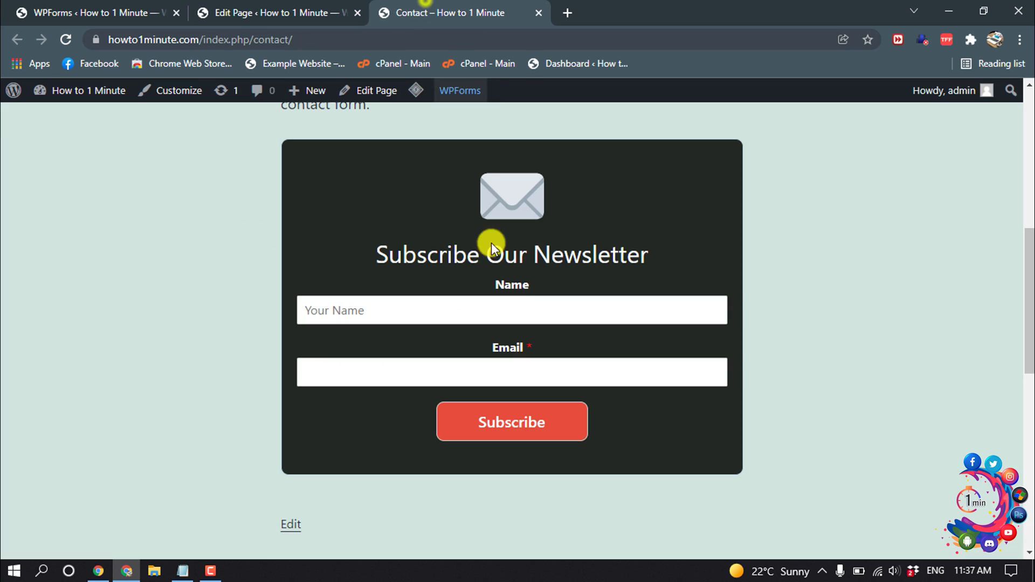
# - Clear the code selection and minimize Chrome to bring Notepad back in front
pyautogui.click(311, 6)
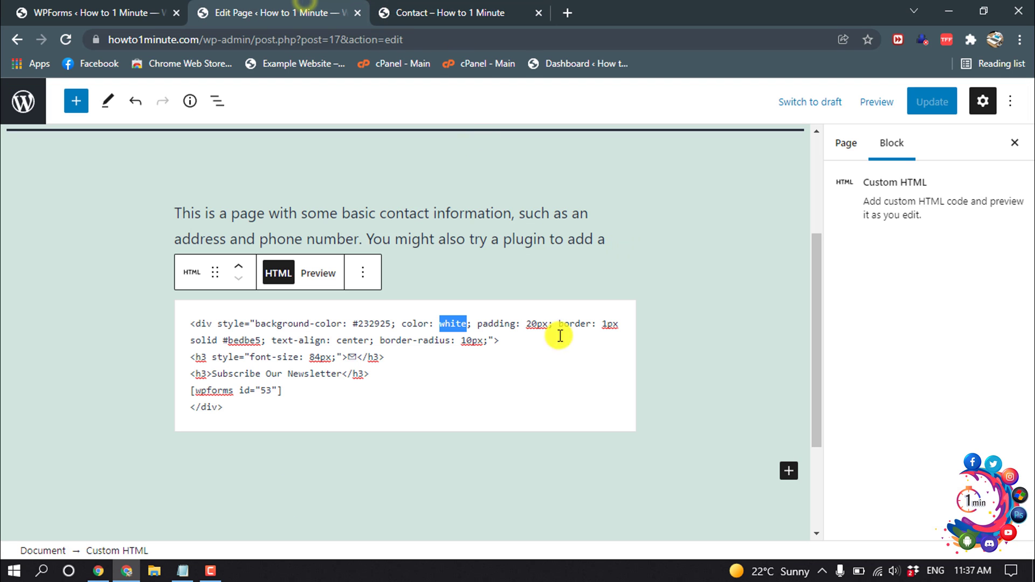
pyautogui.click(526, 348)
pyautogui.scroll(-1, 508, 326)
pyautogui.scroll(3, 507, 326)
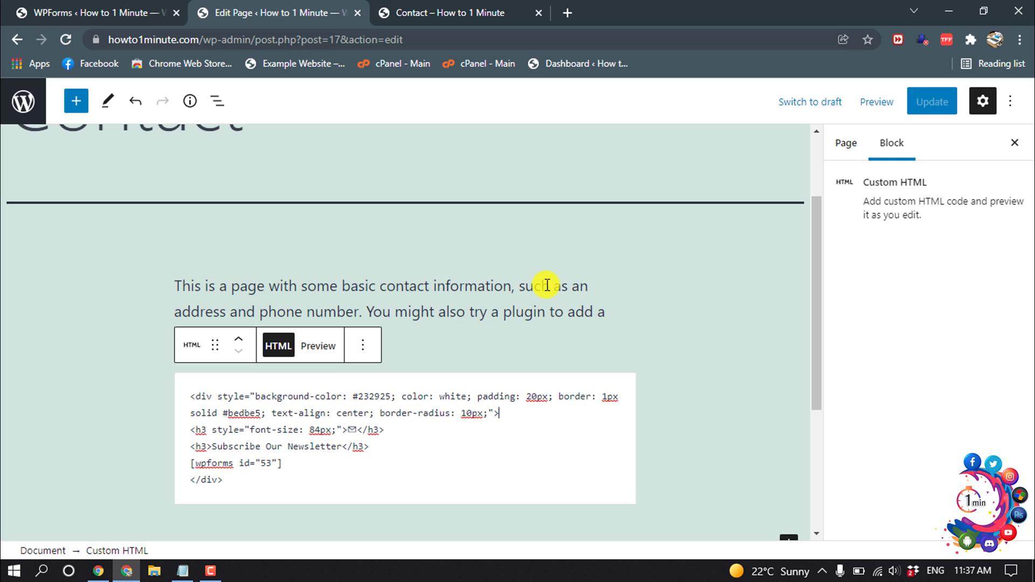
pyautogui.click(949, 11)
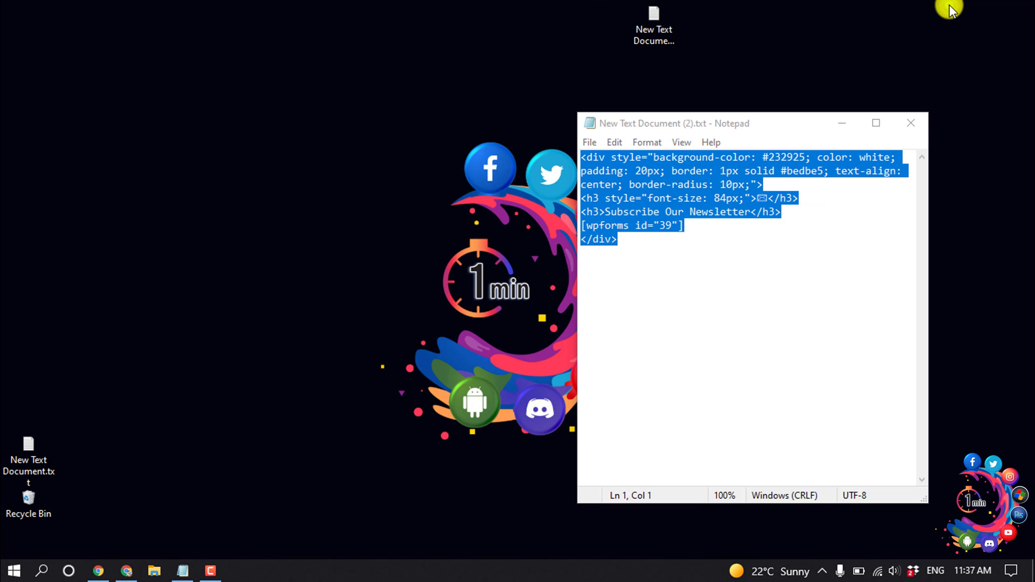